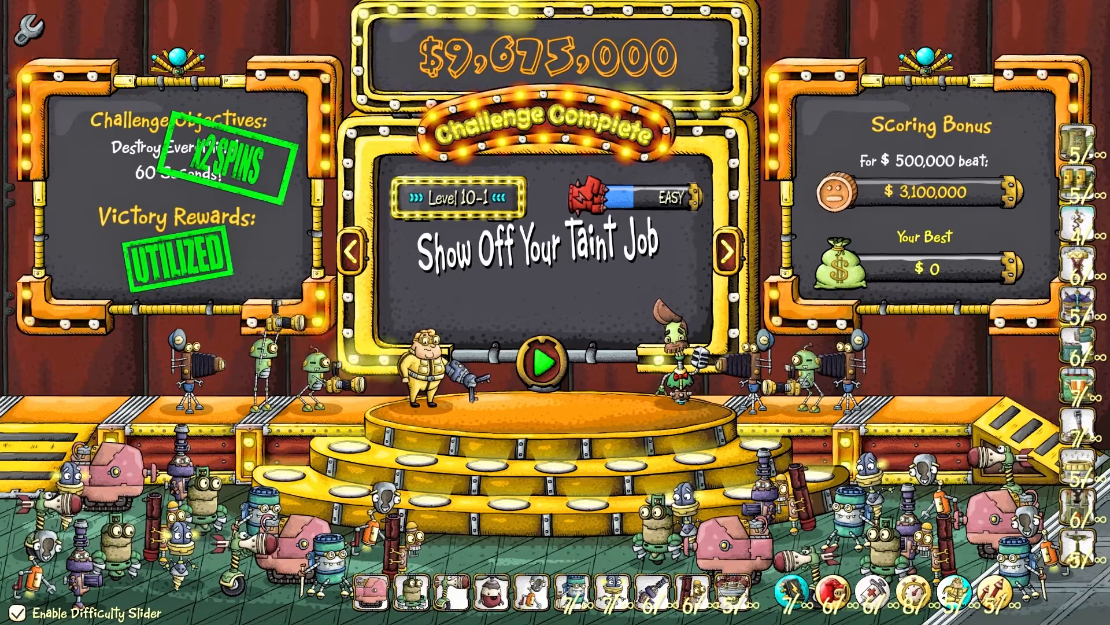
Browse back through the challenge levels to Level 9-3 and look over the droid and item inventory
click(352, 251)
click(352, 251)
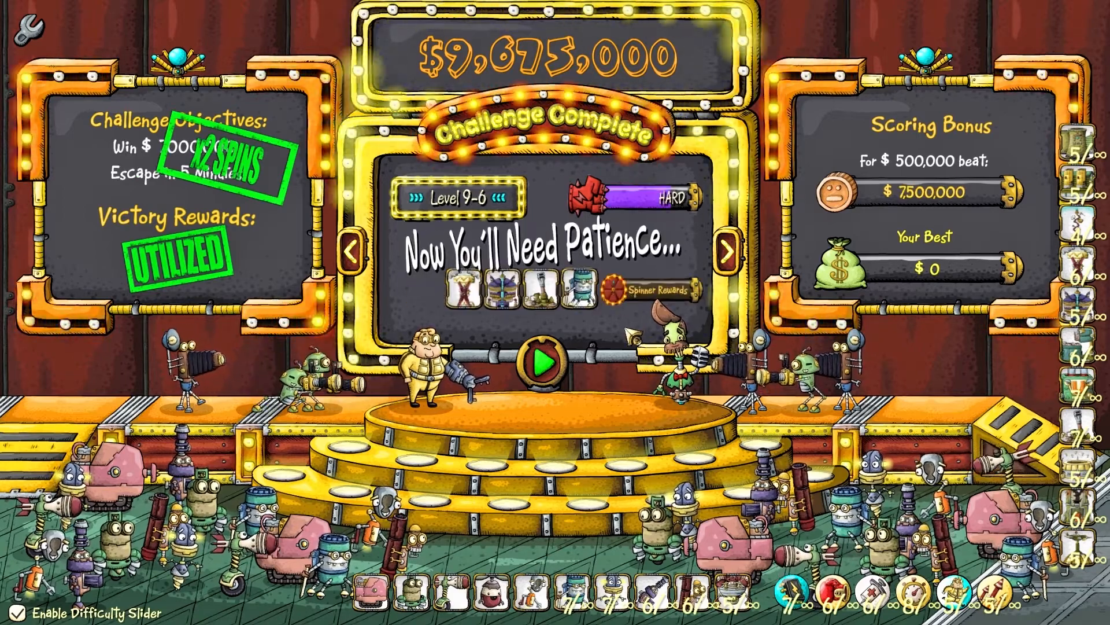
key(Left)
key(Left)
key(Left)
key(Left)
key(Left)
key(Right)
key(Right)
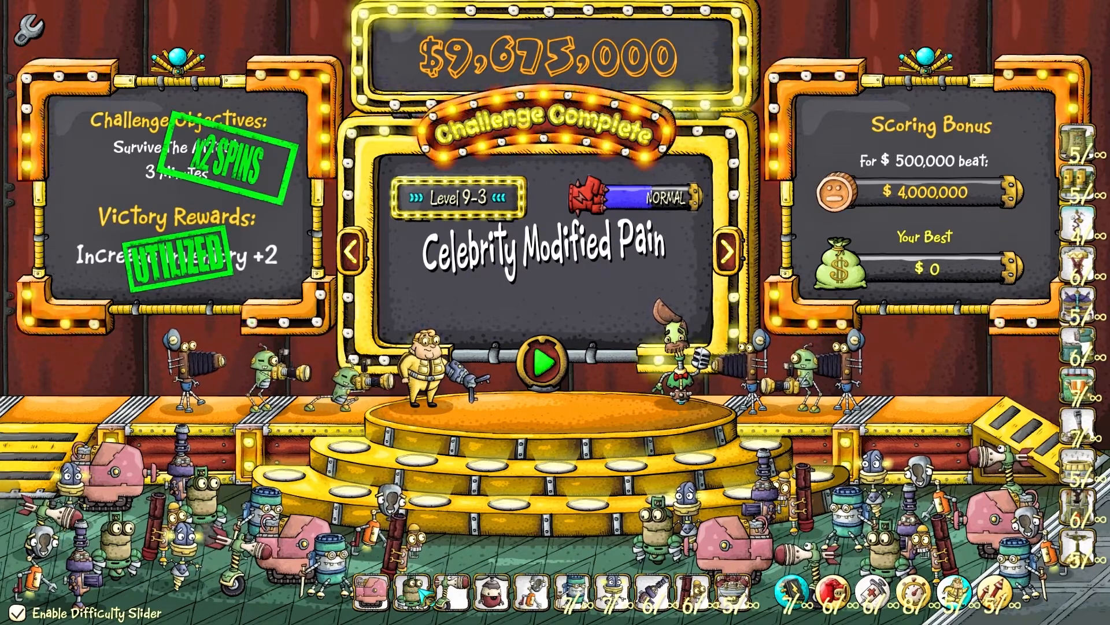
mouse_move(422, 596)
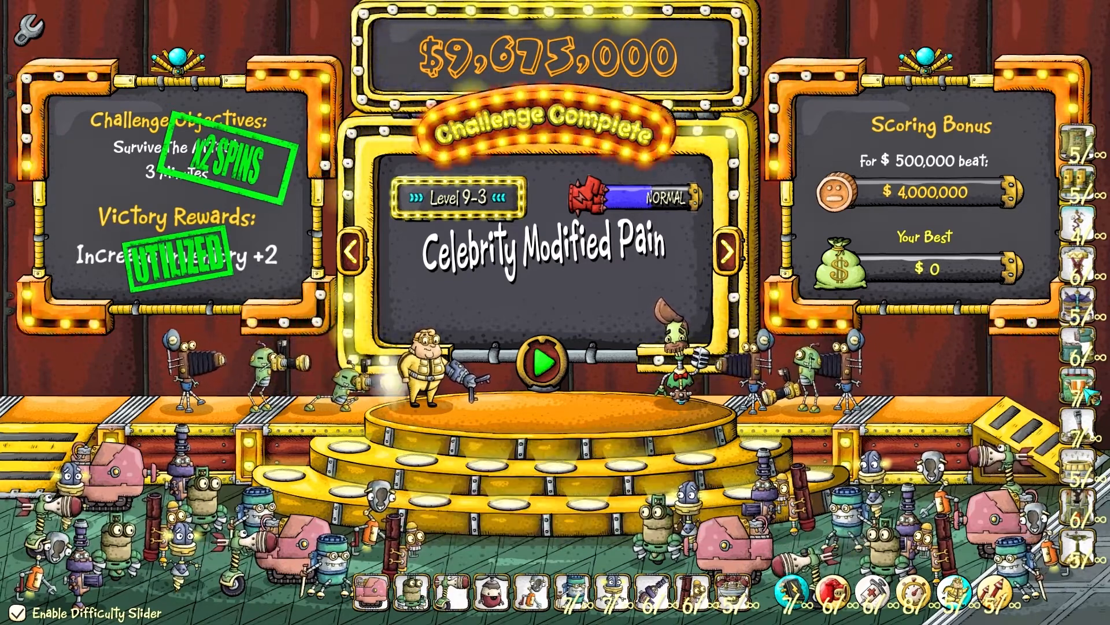
mouse_move(1087, 395)
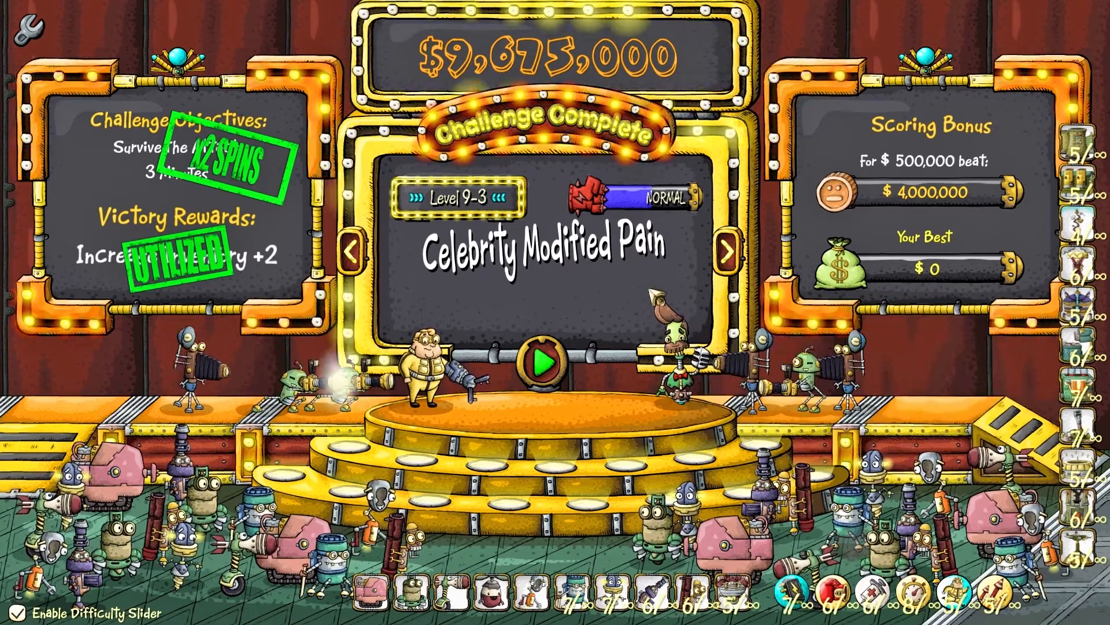
Open the game's text configuration from its options
click(29, 29)
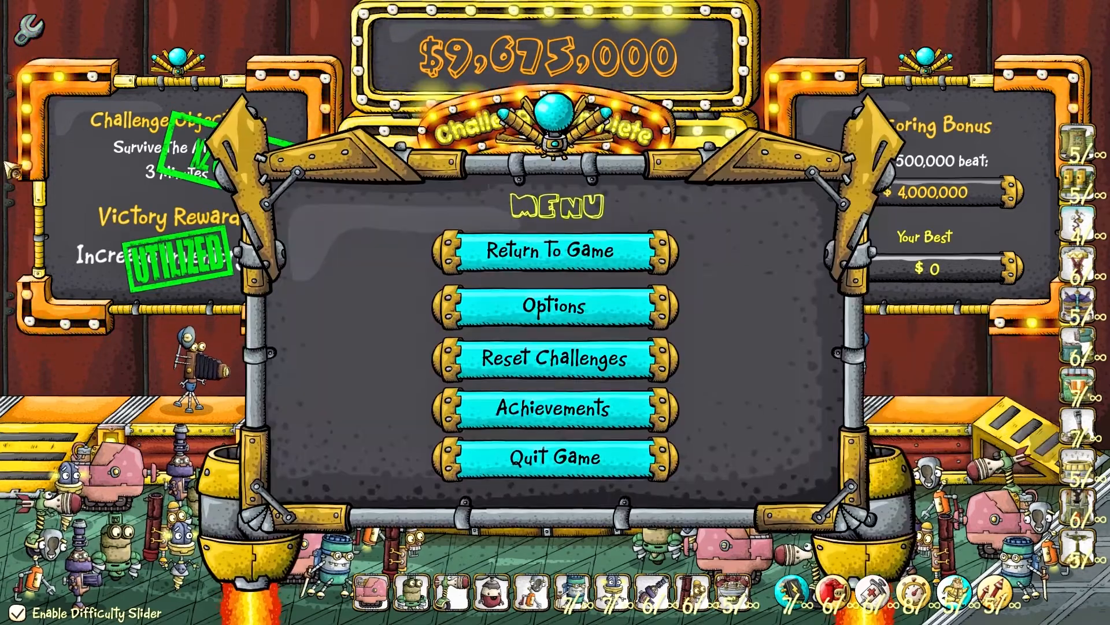
click(500, 304)
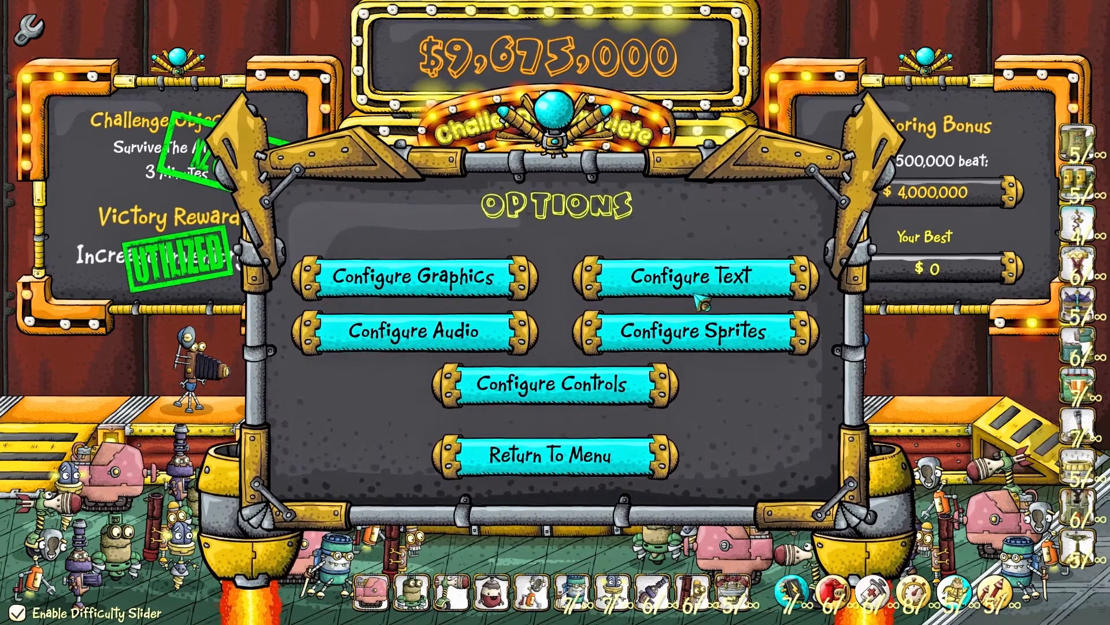
click(641, 291)
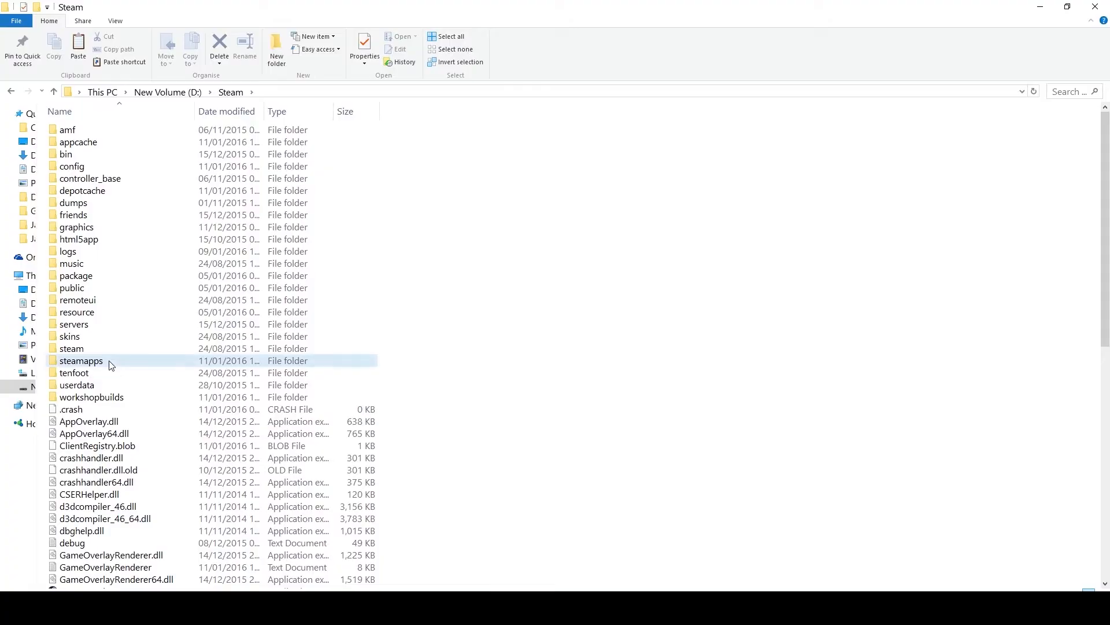
In File Explorer, go from the Steam folder to DeathByGameShow's StreamingAssets\languagePacks folder
double_click(109, 363)
double_click(100, 130)
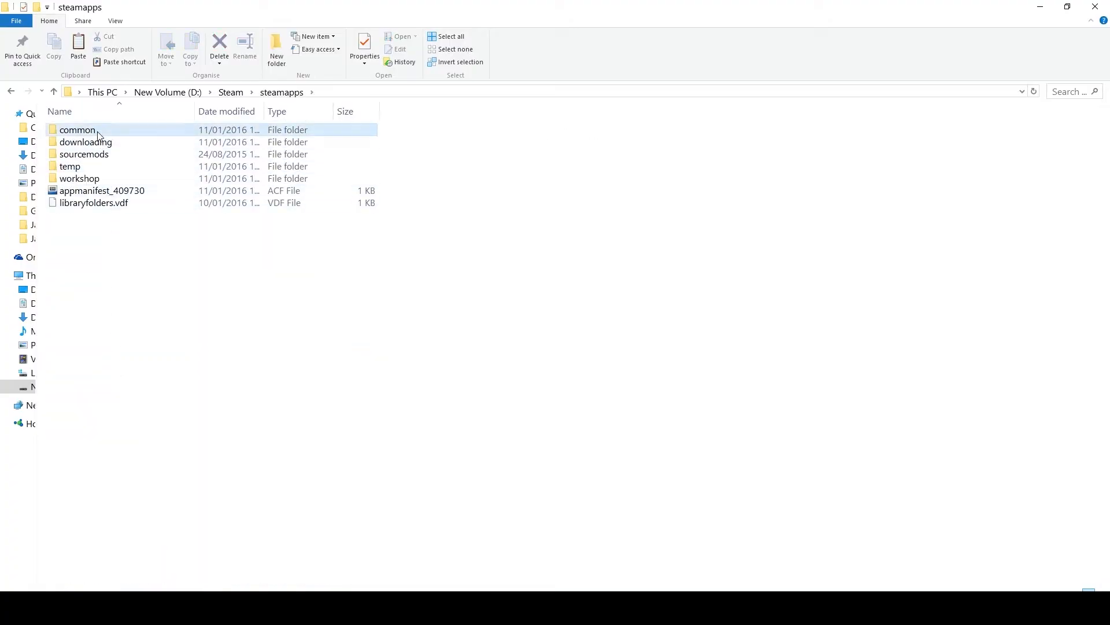
double_click(99, 131)
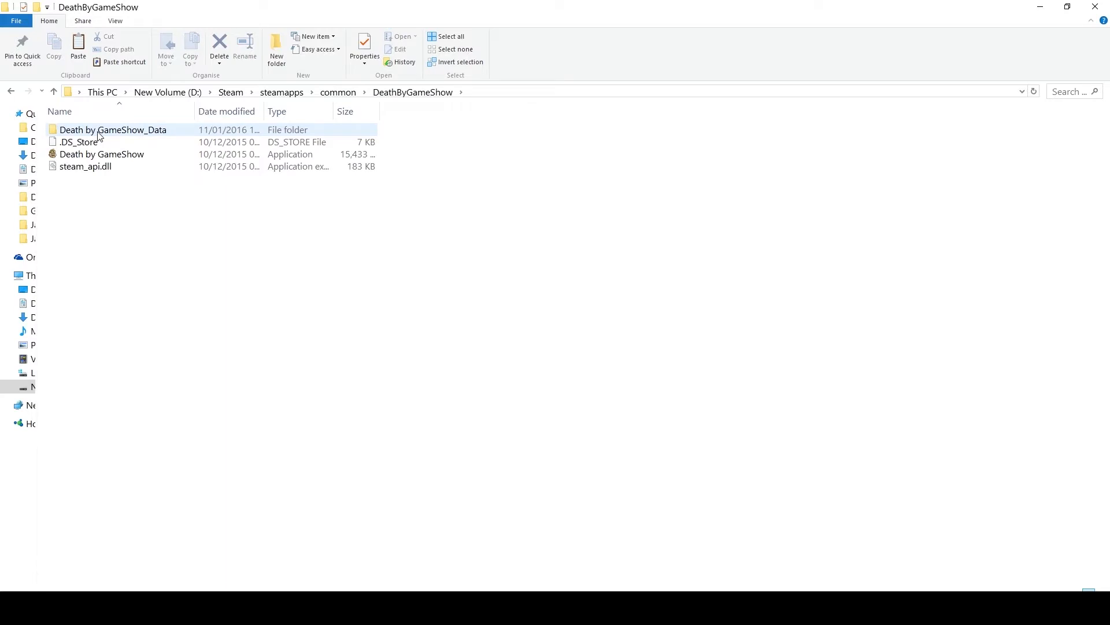
double_click(100, 133)
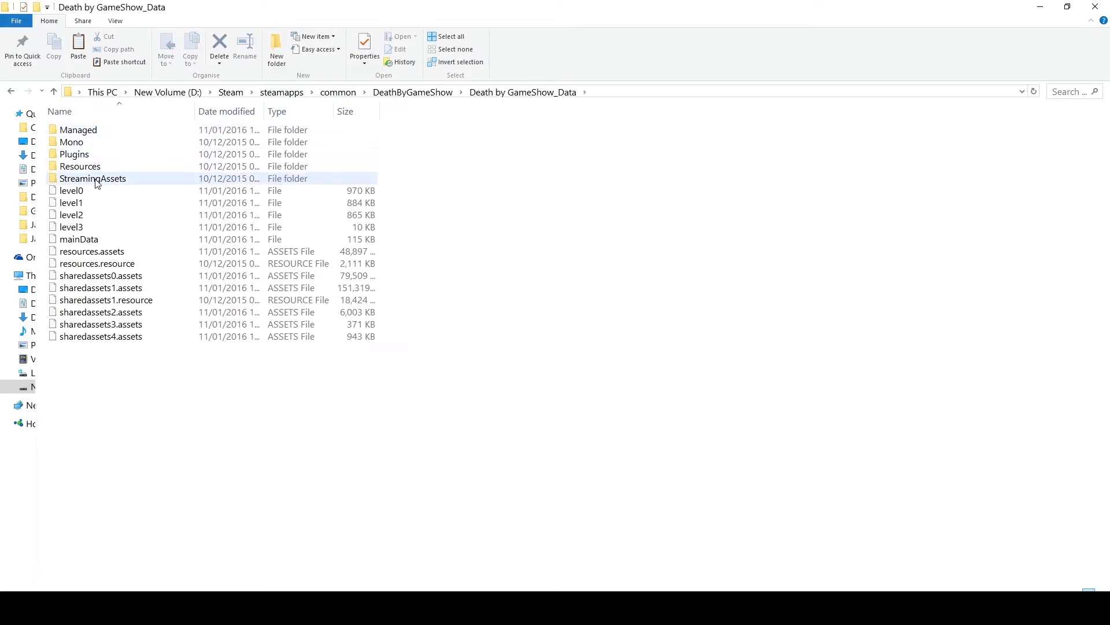
double_click(97, 179)
double_click(95, 145)
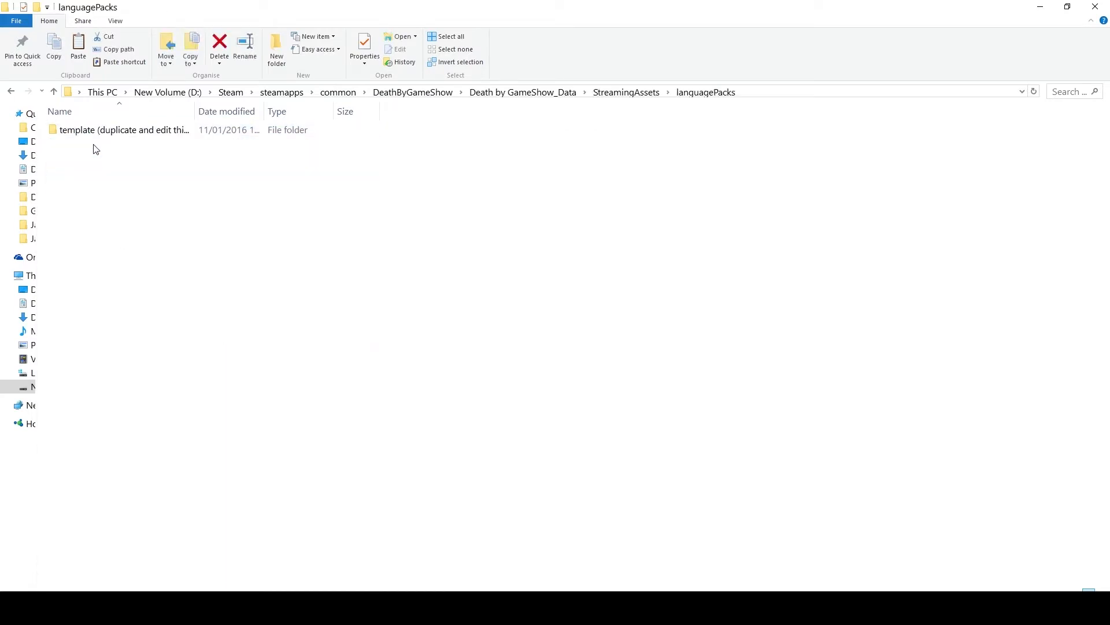
Duplicate the template language pack folder and rename the copy "custom text"
click(96, 134)
right_click(94, 133)
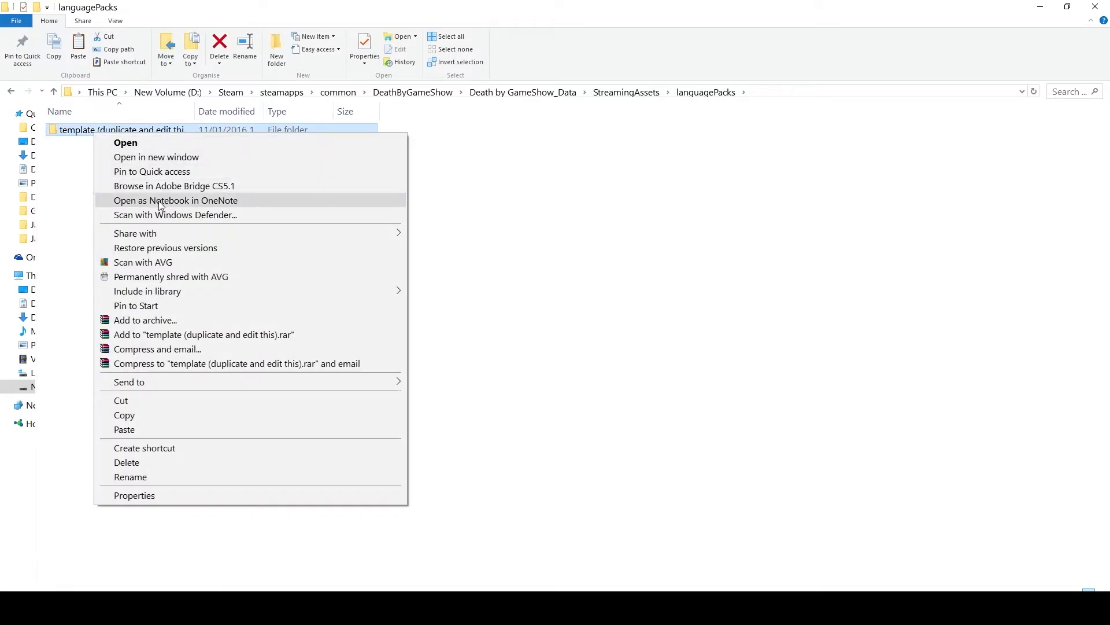
click(155, 415)
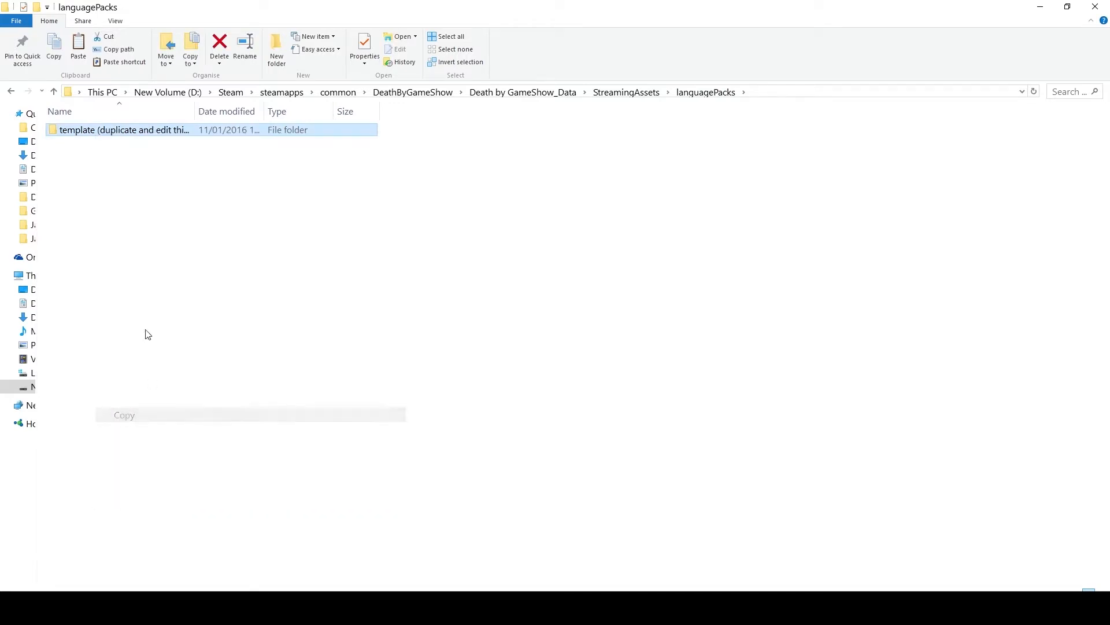
right_click(152, 247)
click(191, 335)
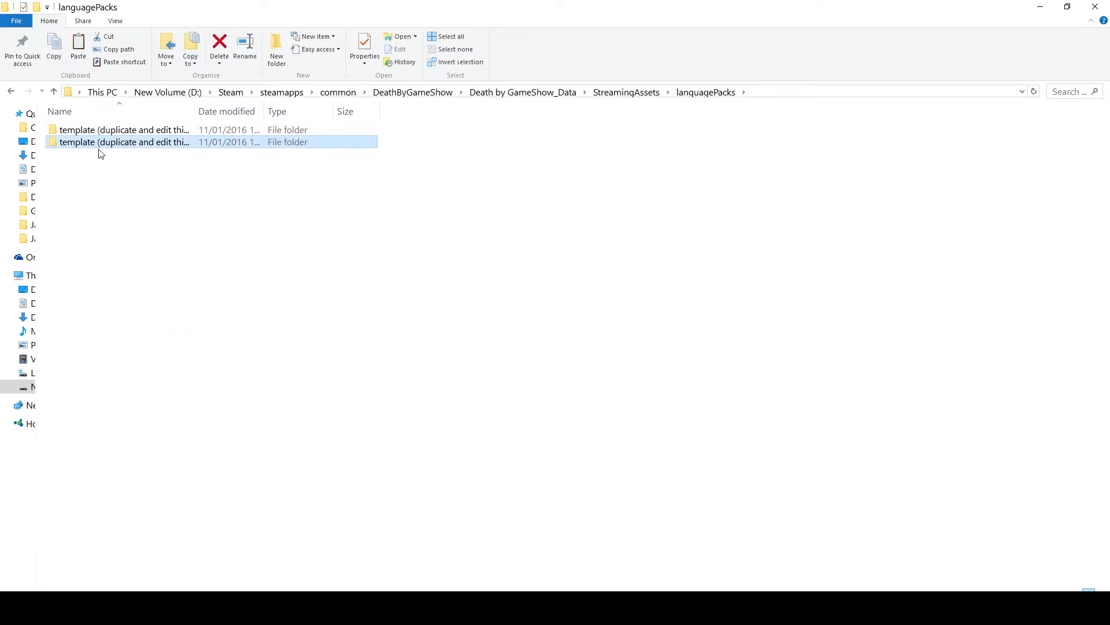
key(F2)
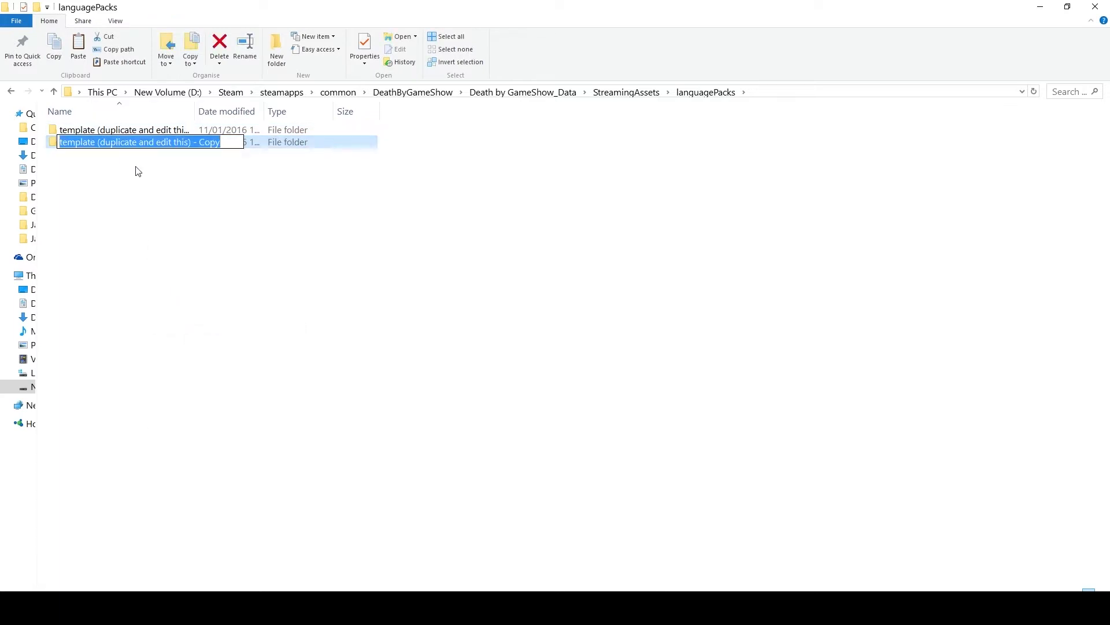
text(custom text)
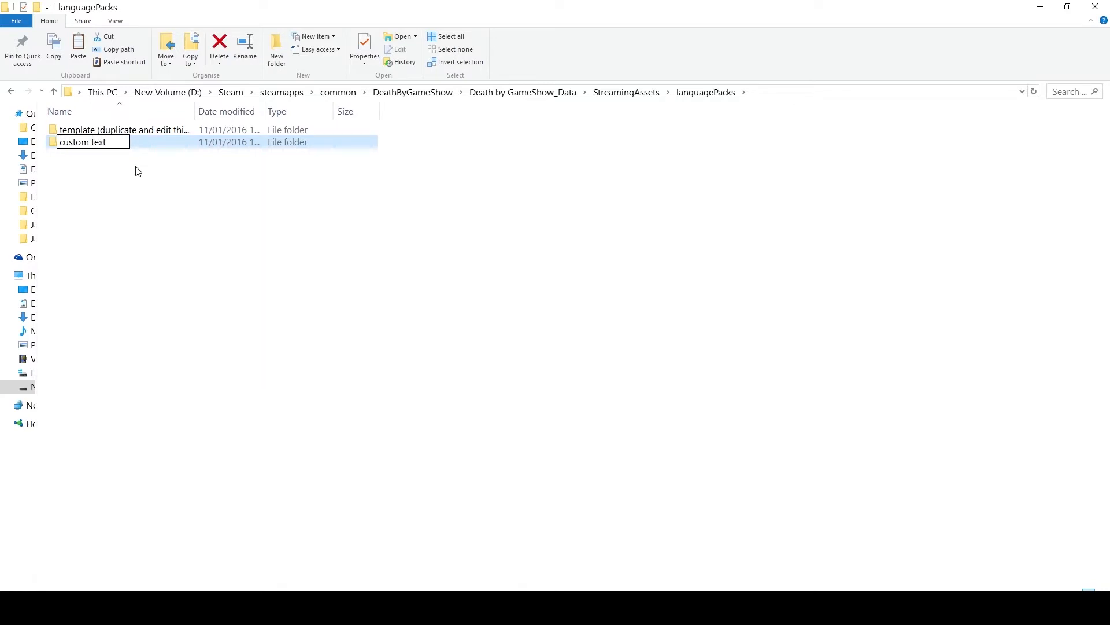
key(Return)
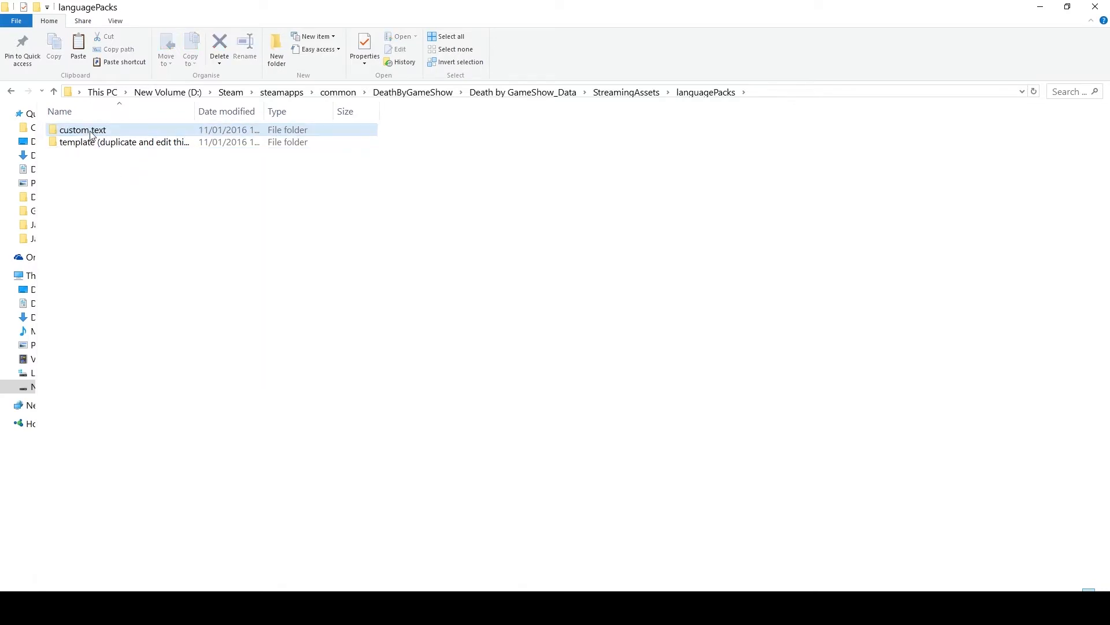
Open the UIText file from the custom text folder with Microsoft Visual Studio 2005 Tools for Applications
double_click(93, 130)
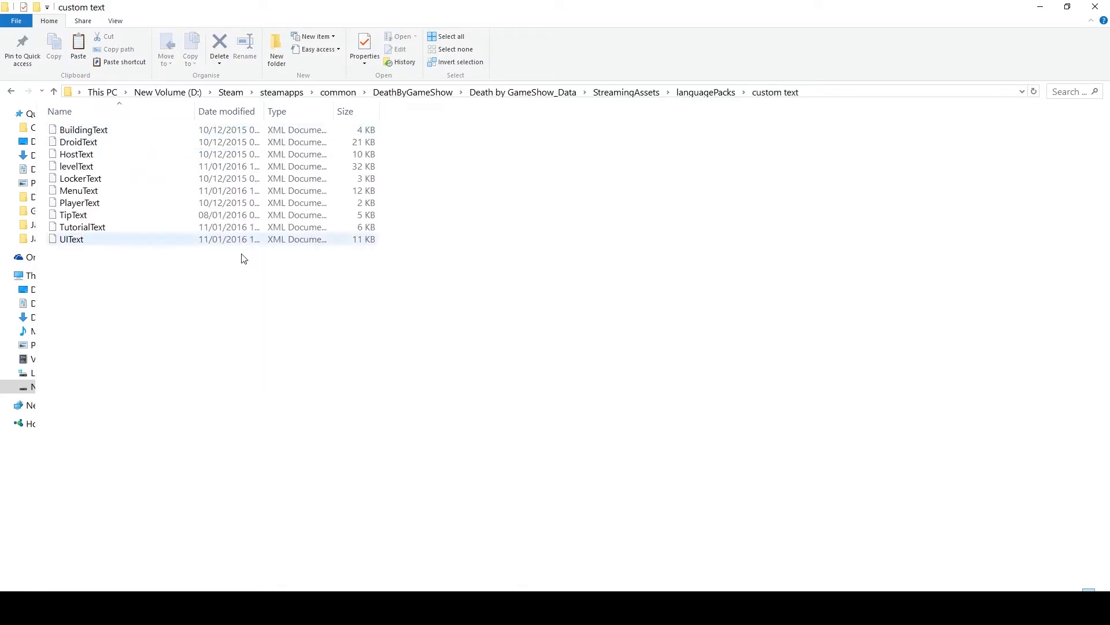
right_click(75, 241)
mouse_move(154, 325)
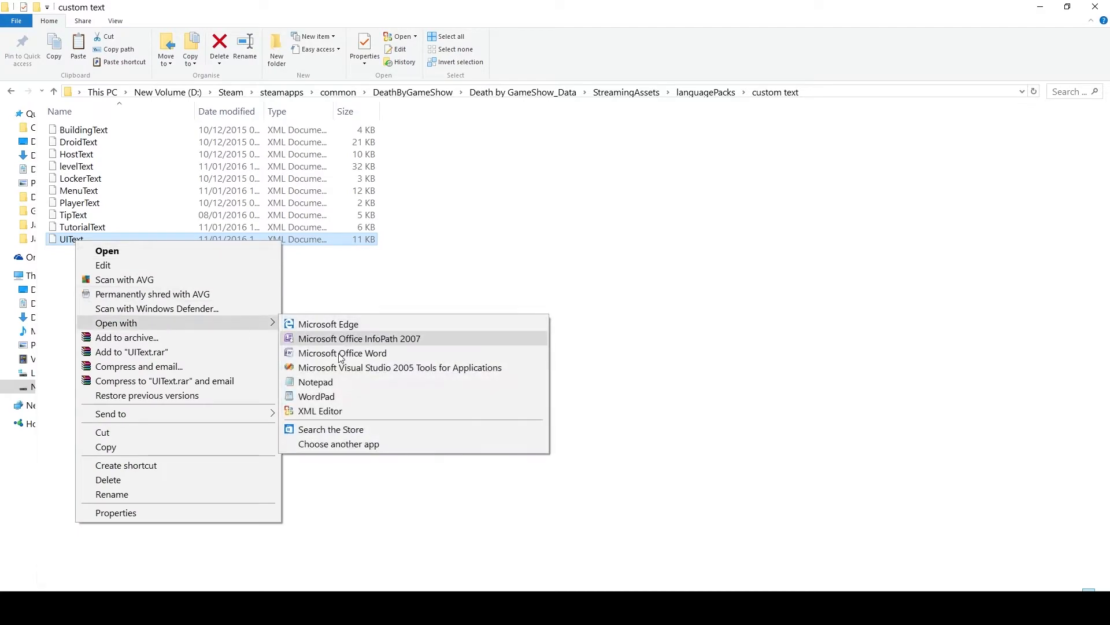
click(341, 365)
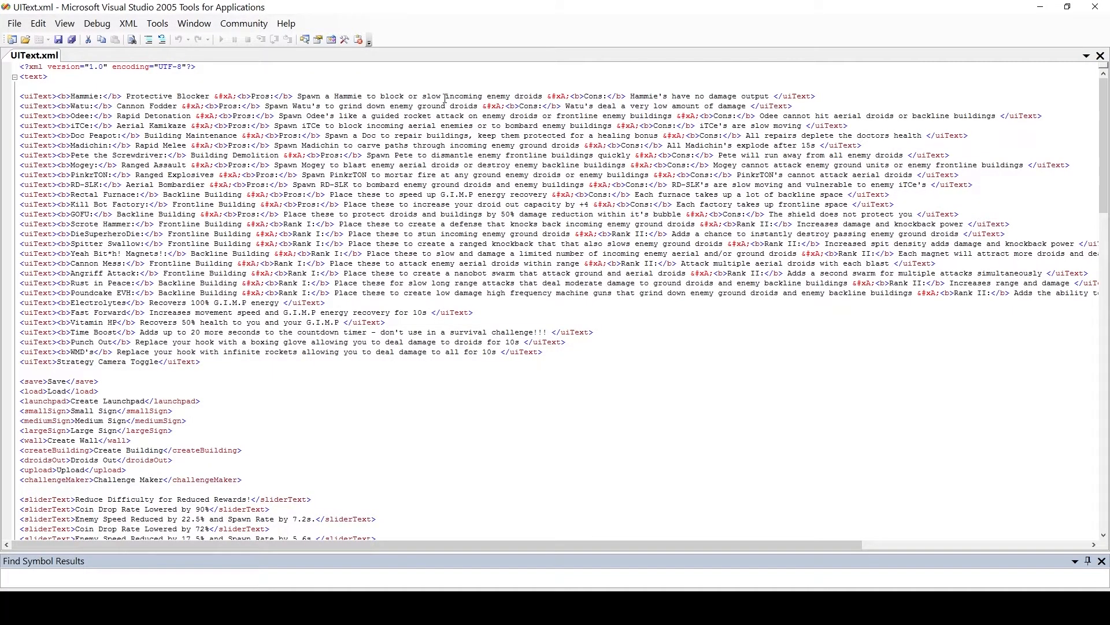
Examine the editable droid descriptions in UIText.xml, highlighting the Pros text of Hammie and iTCe
drag(445, 98, 338, 98)
click(536, 106)
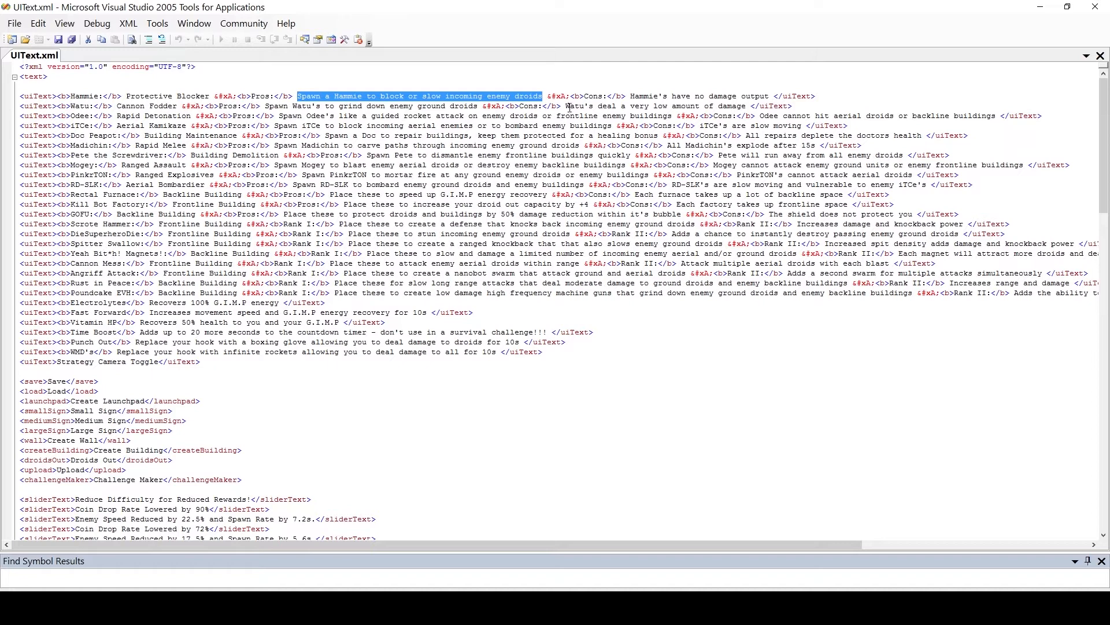
click(495, 135)
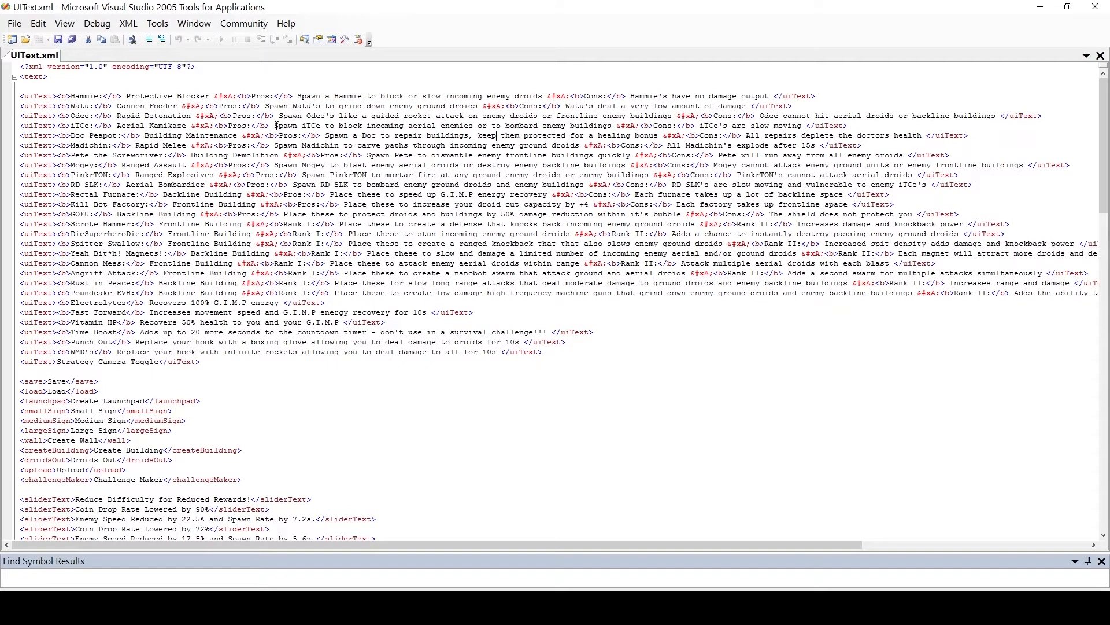
drag(275, 126, 613, 125)
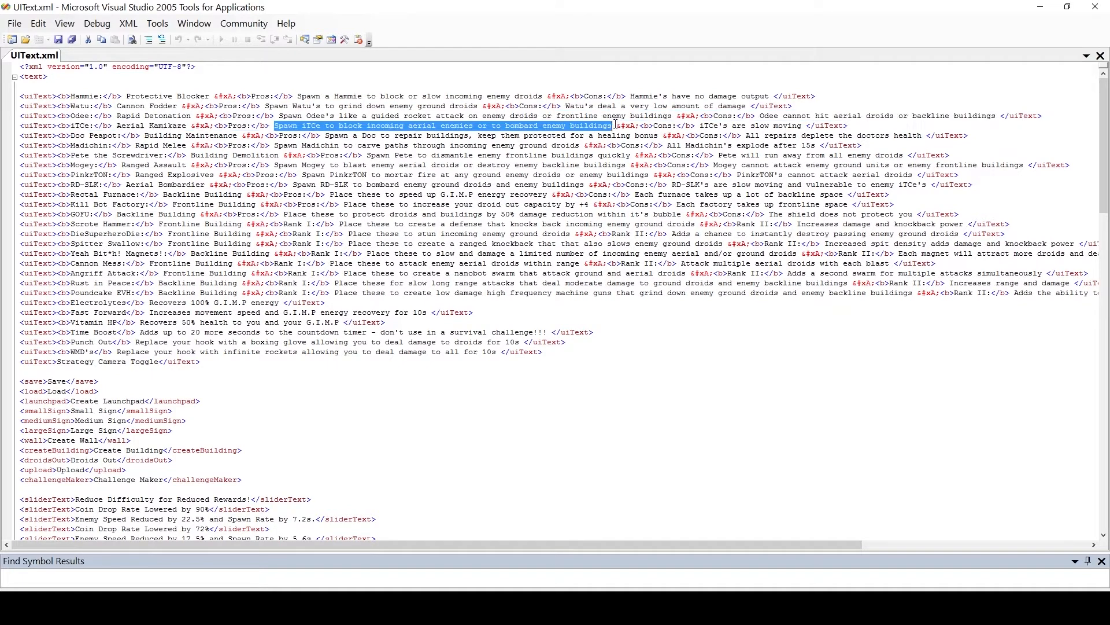
click(570, 174)
click(14, 23)
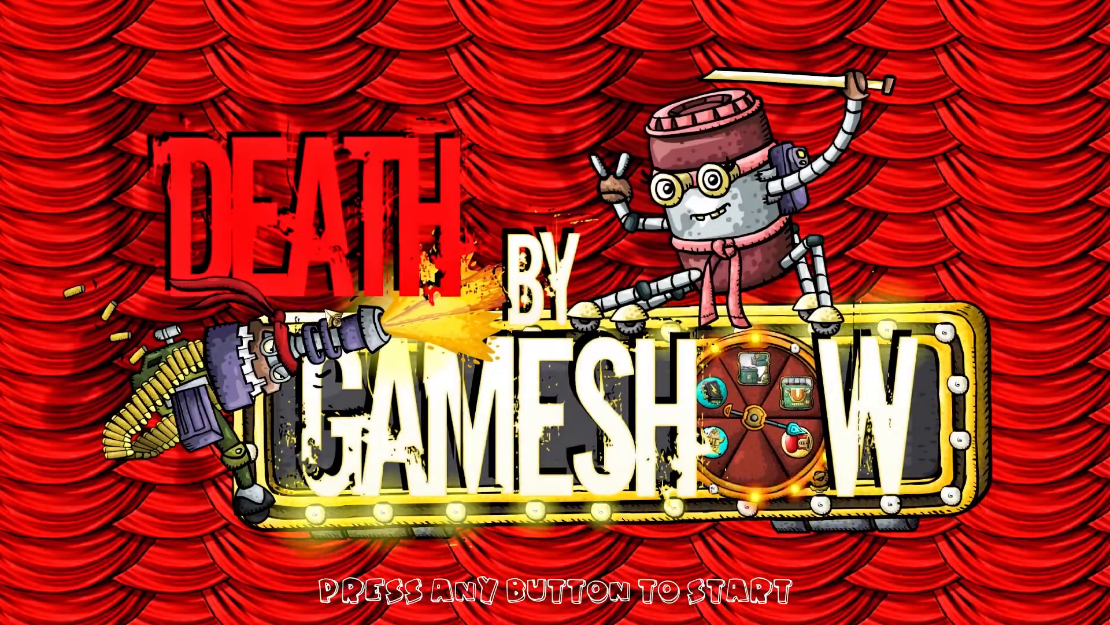
Switch to Death by Game Show, start it, and confirm the custom text pack in the text configuration
click(325, 317)
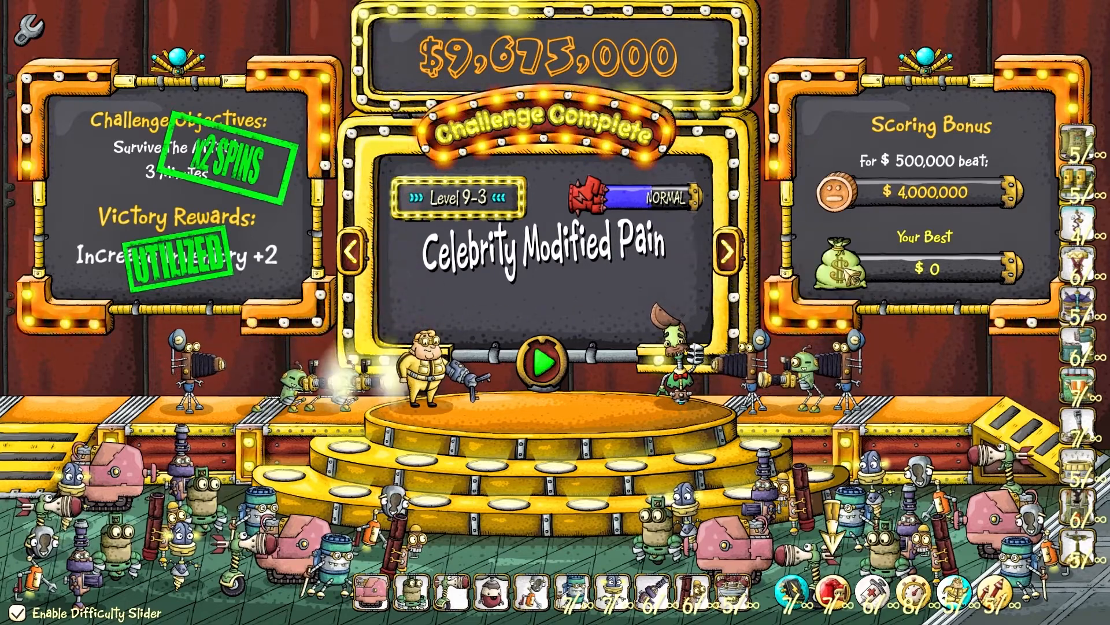
click(35, 24)
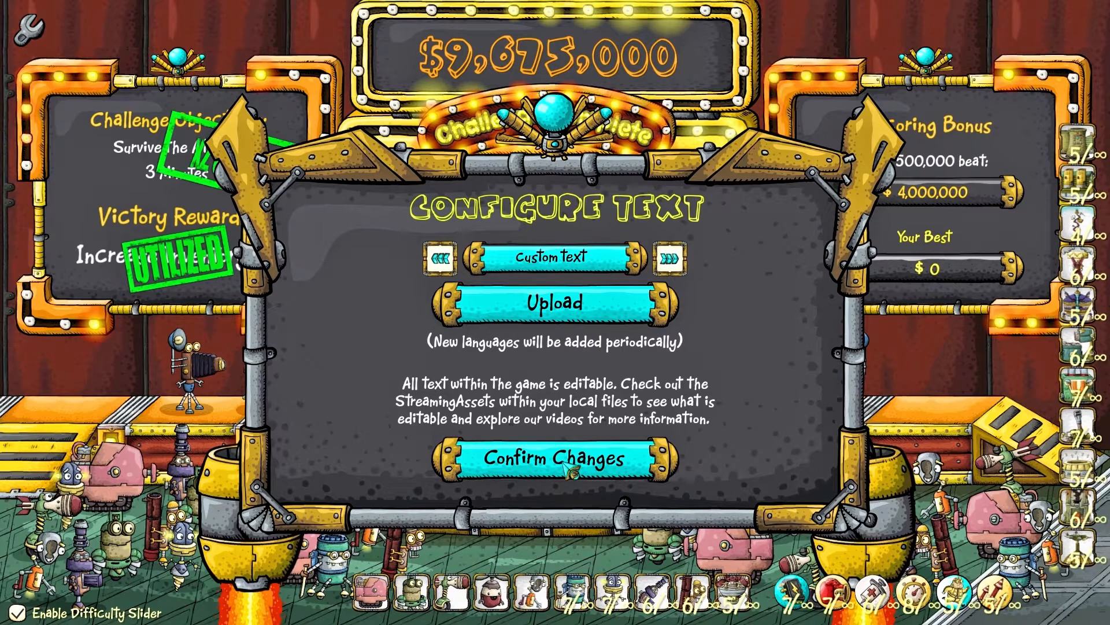
click(568, 472)
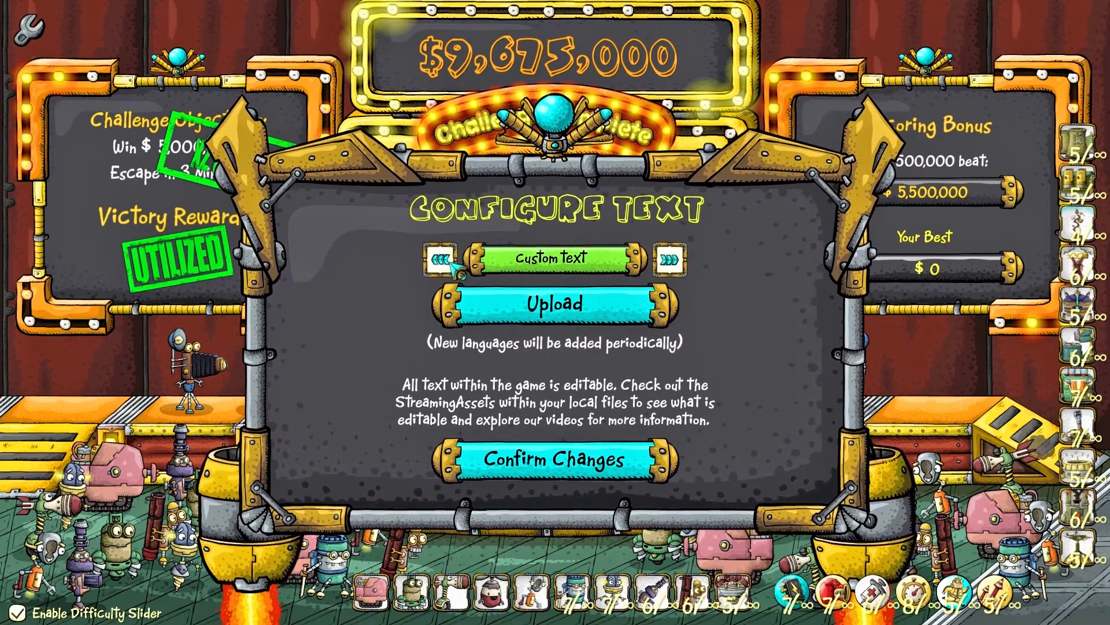
Upload the custom text language pack to the Workshop and accept the upload
click(651, 305)
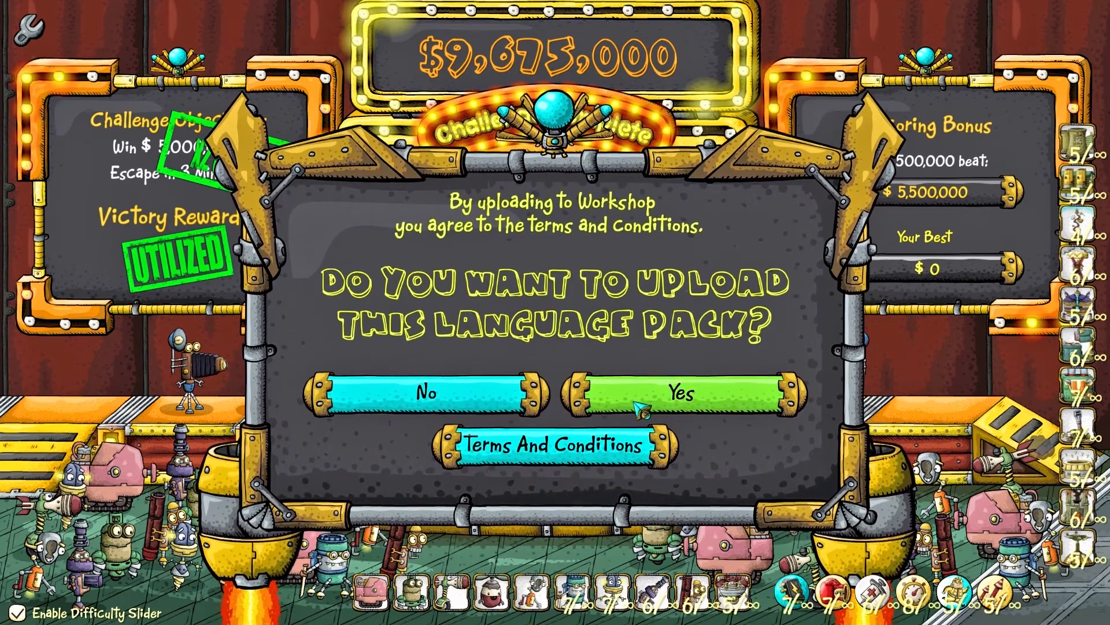
click(639, 407)
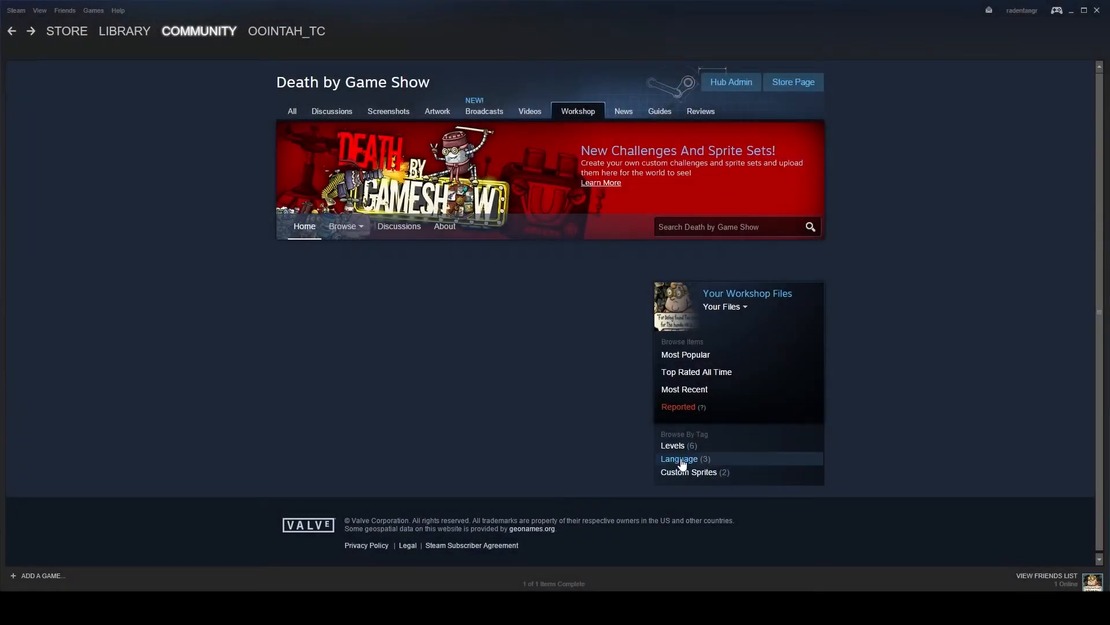
In the game's Steam Workshop, browse the Language items and subscribe to "Language - MediaUpload"
click(681, 460)
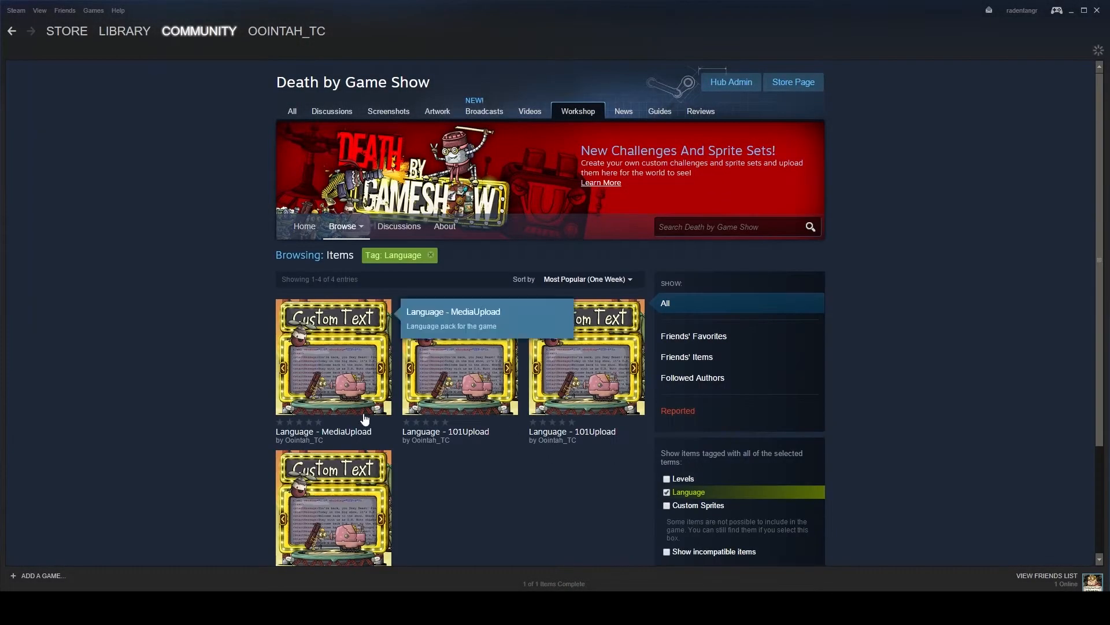
scroll(487, 443, down, 1)
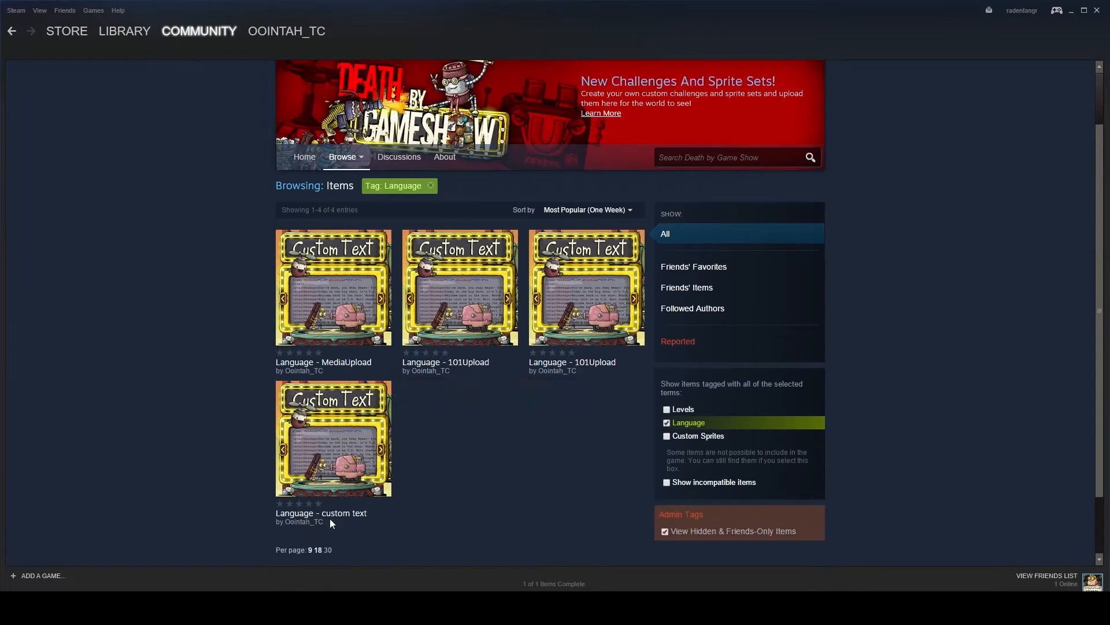
click(354, 313)
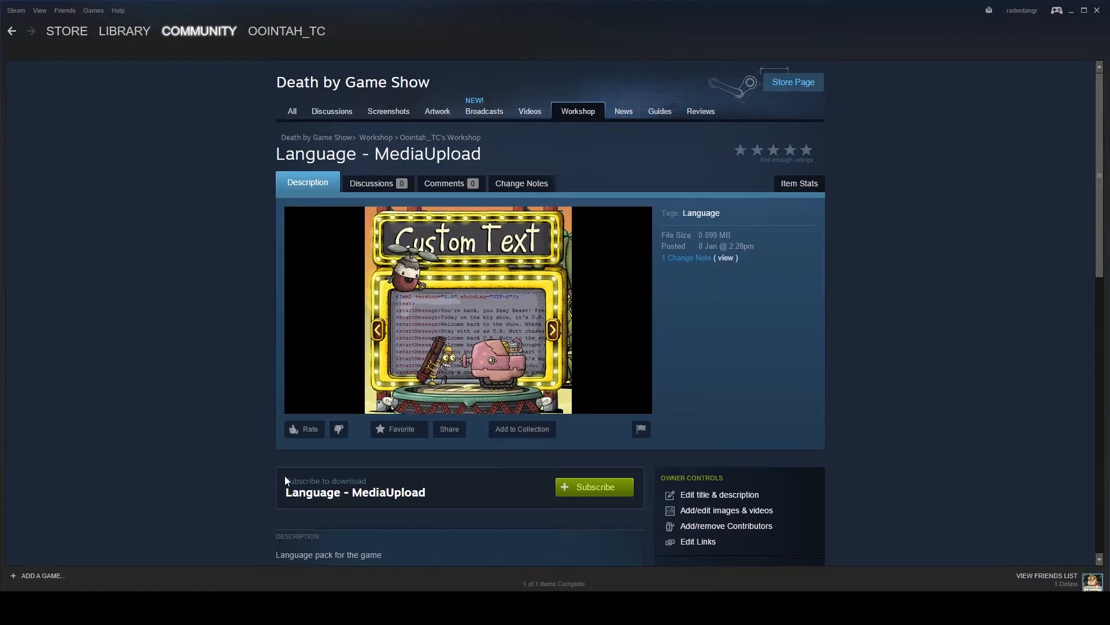
click(581, 489)
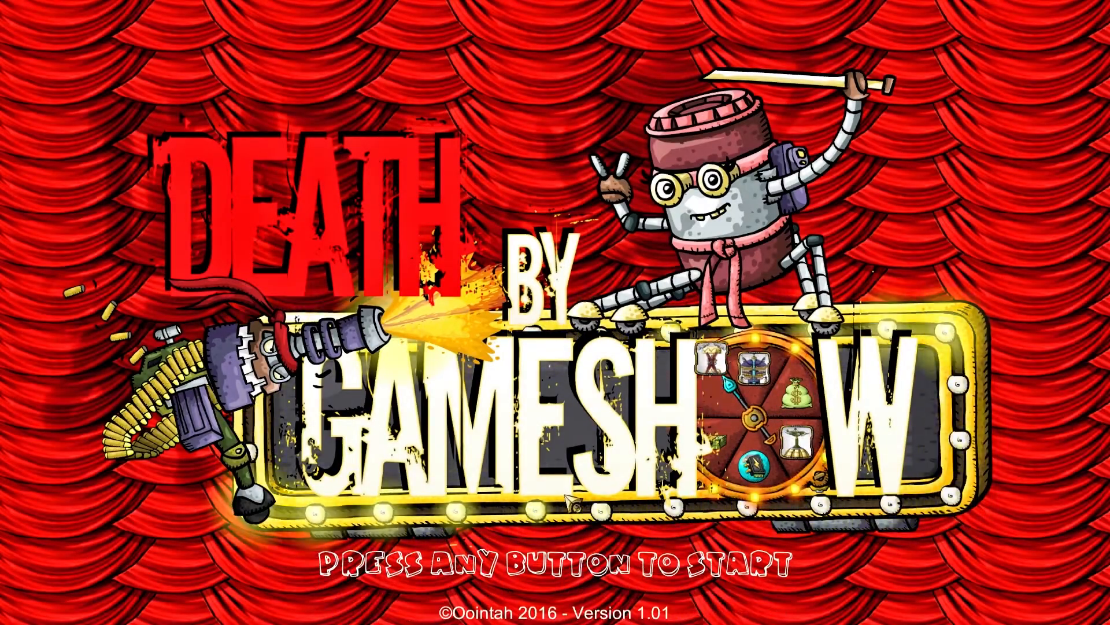
Switch back to Death by Game Show, start it, and open the text configuration from the options
click(571, 502)
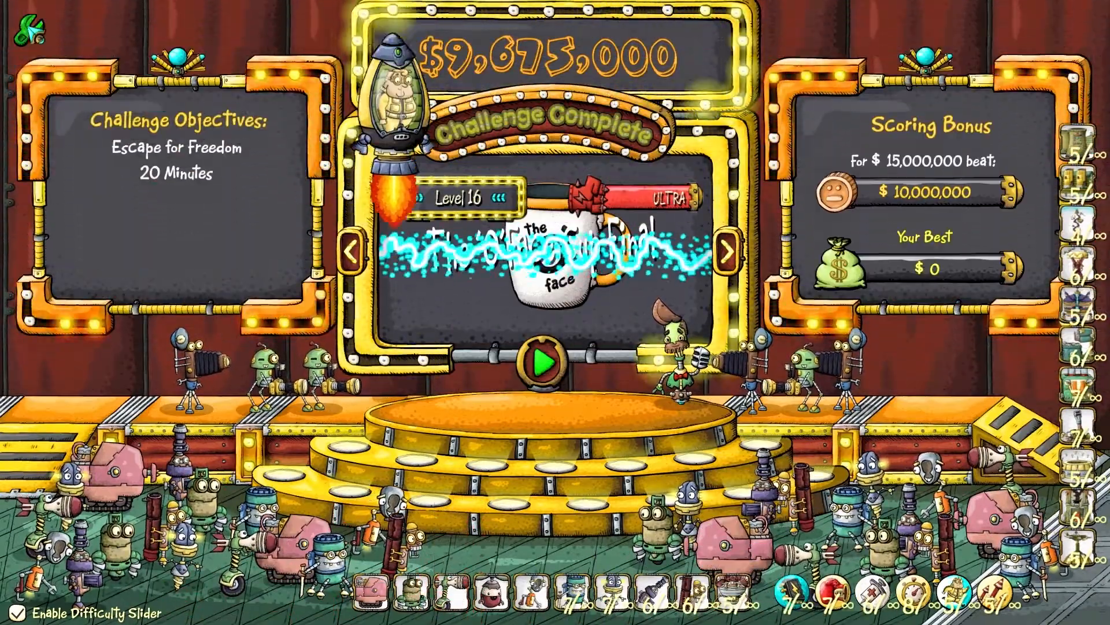
key(Escape)
click(554, 307)
click(688, 273)
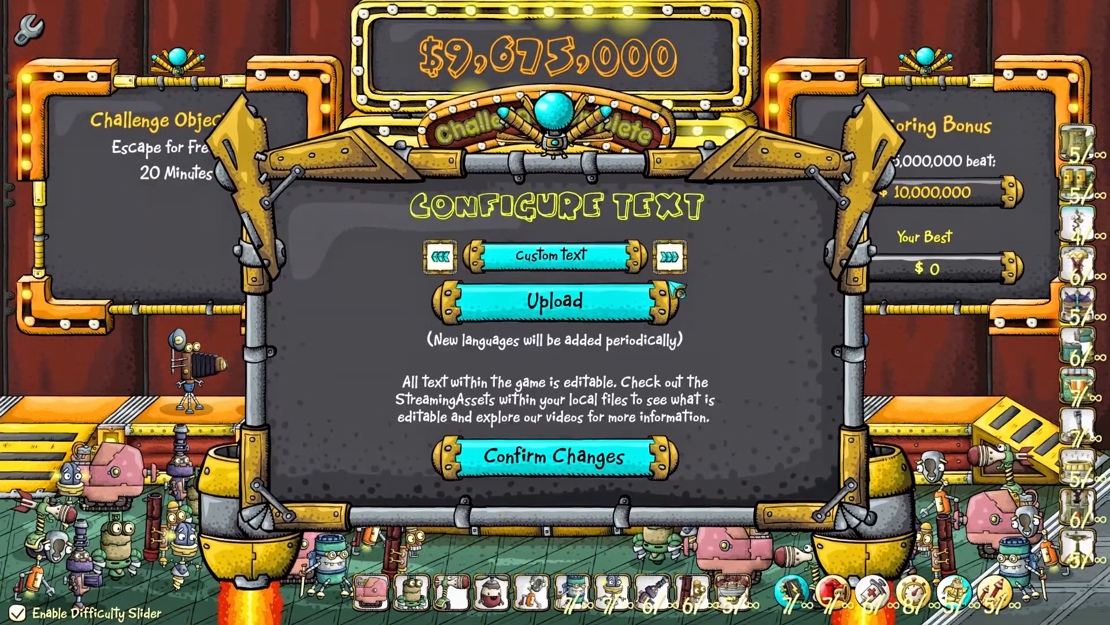
Choose the MediaUpload pack in the text configuration, confirm the change, and leave the options and game menu
click(671, 258)
click(680, 256)
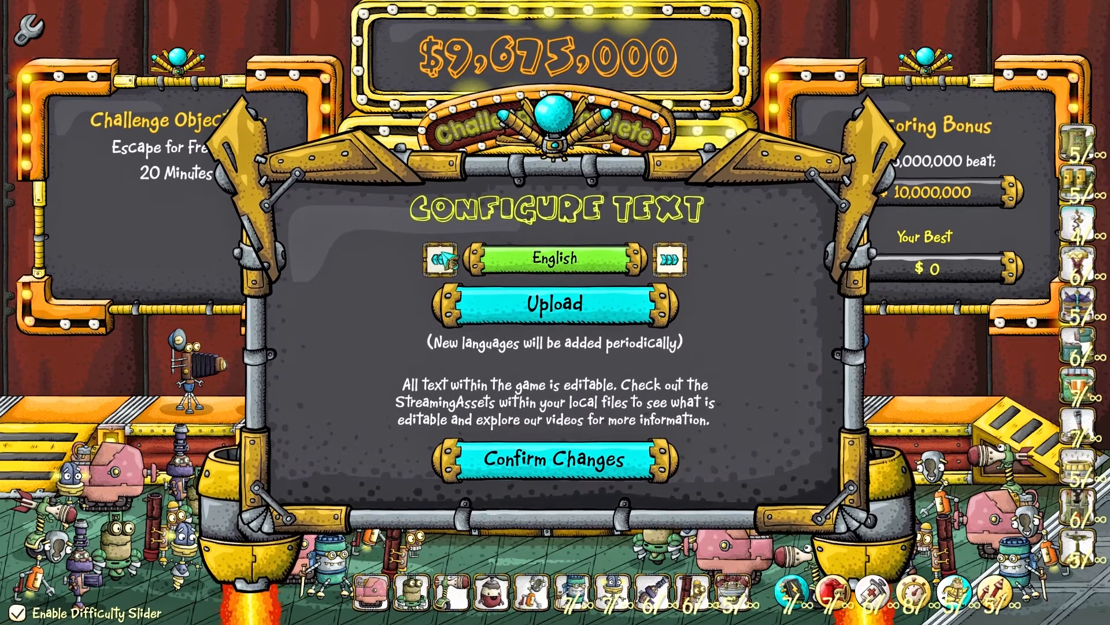
click(443, 258)
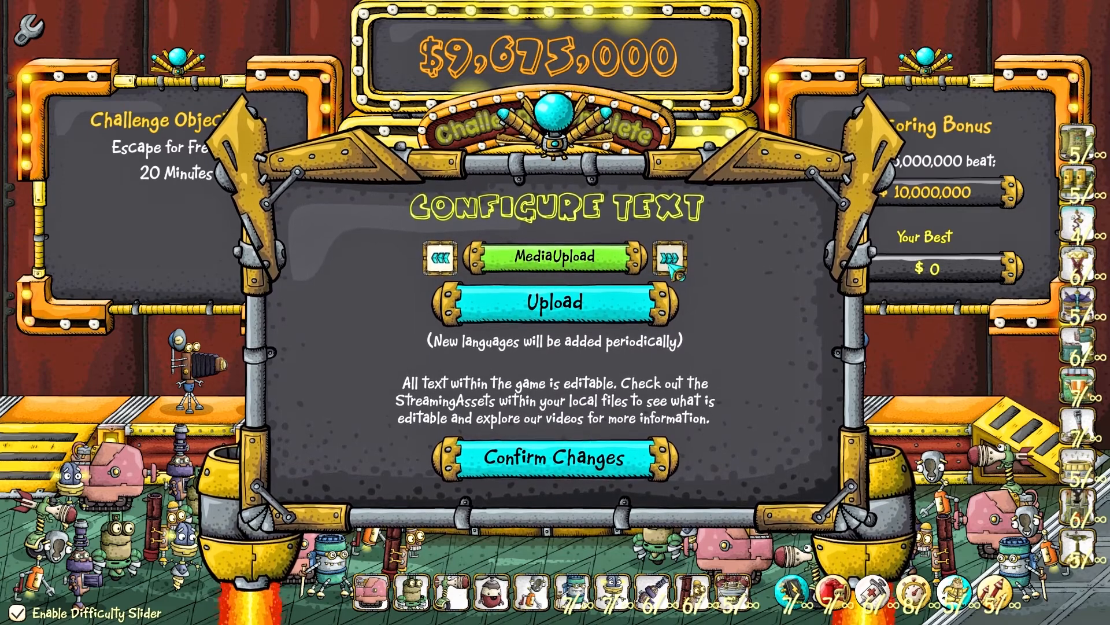
click(671, 258)
click(672, 260)
click(672, 261)
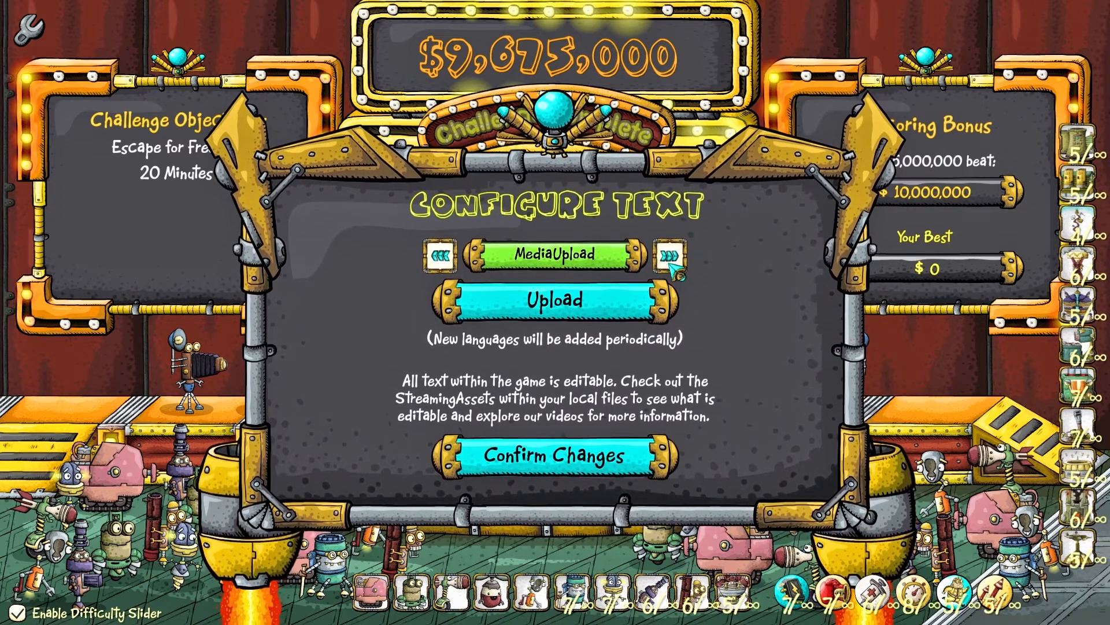
click(591, 473)
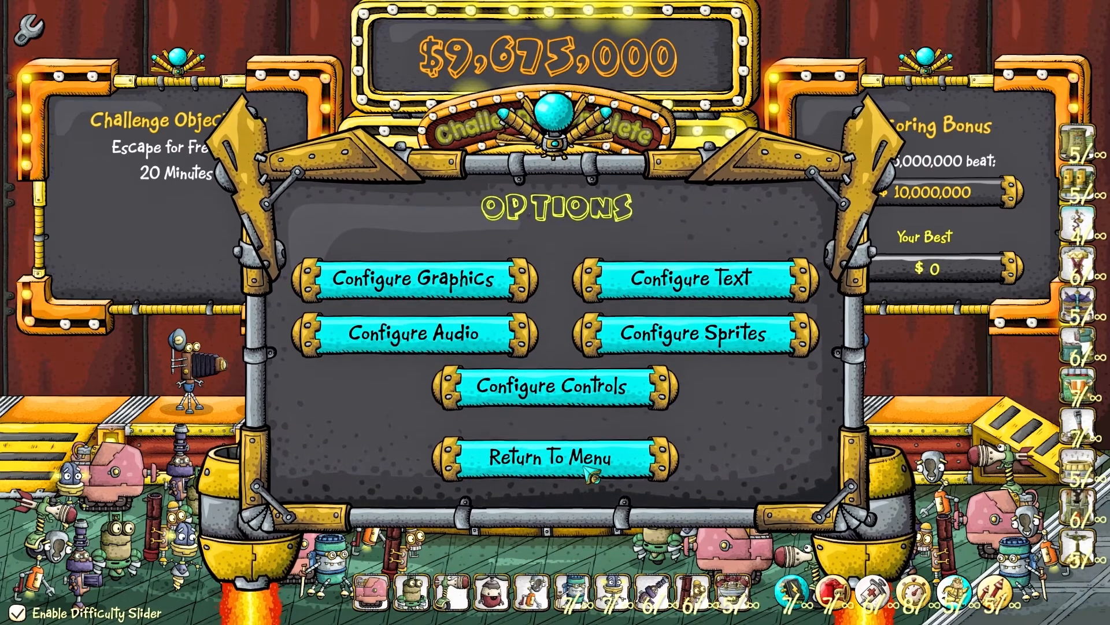
click(591, 462)
click(529, 266)
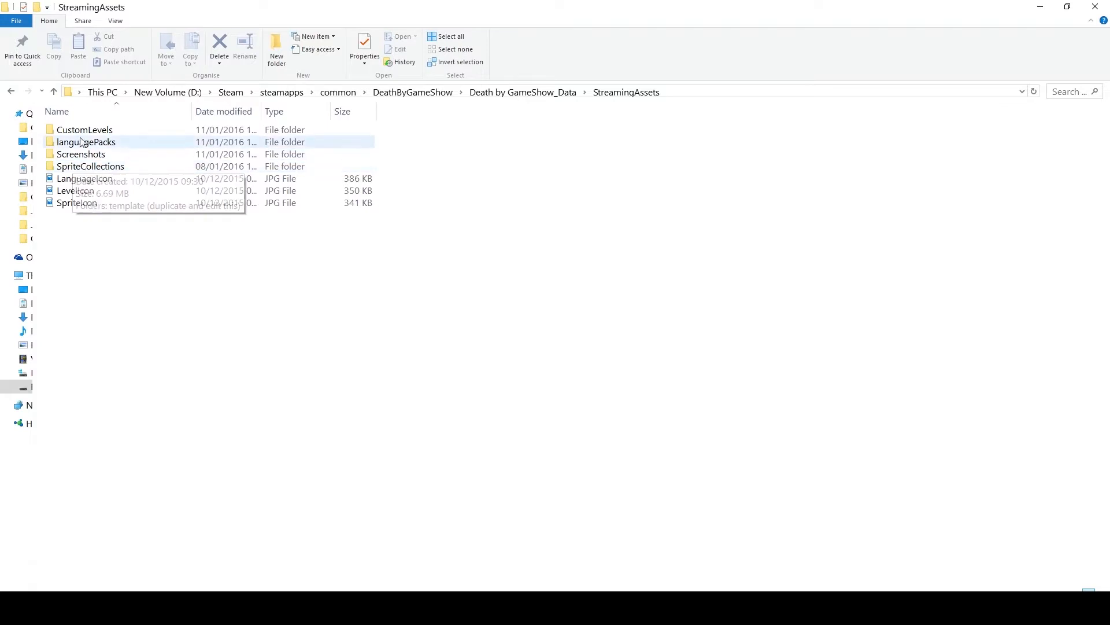
Switch to File Explorer and open the SpriteCollections folder inside StreamingAssets
click(117, 148)
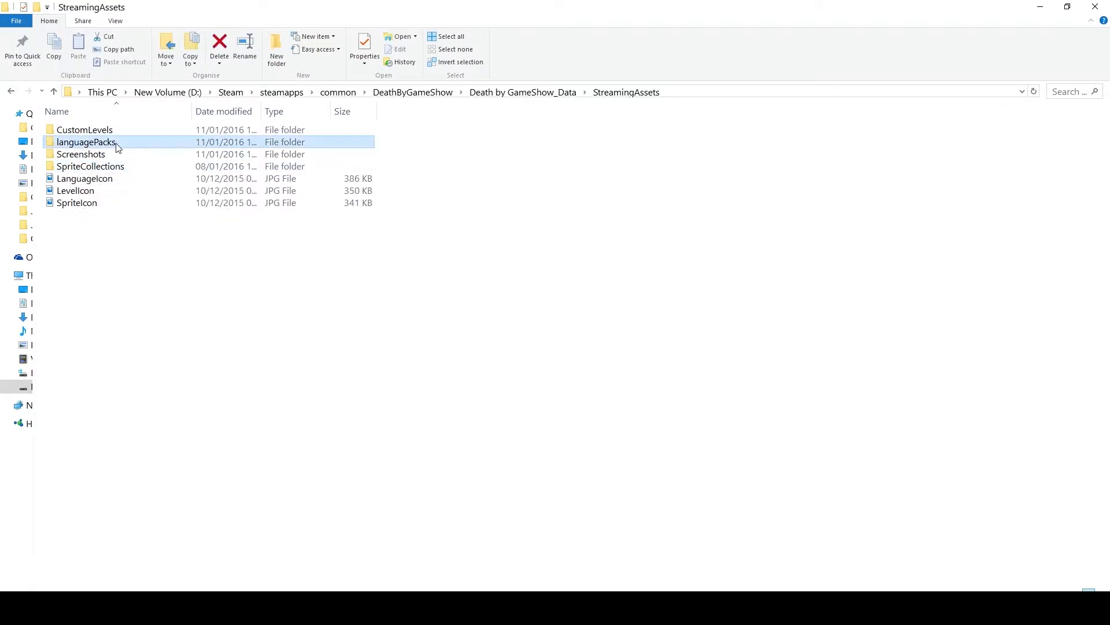
click(76, 168)
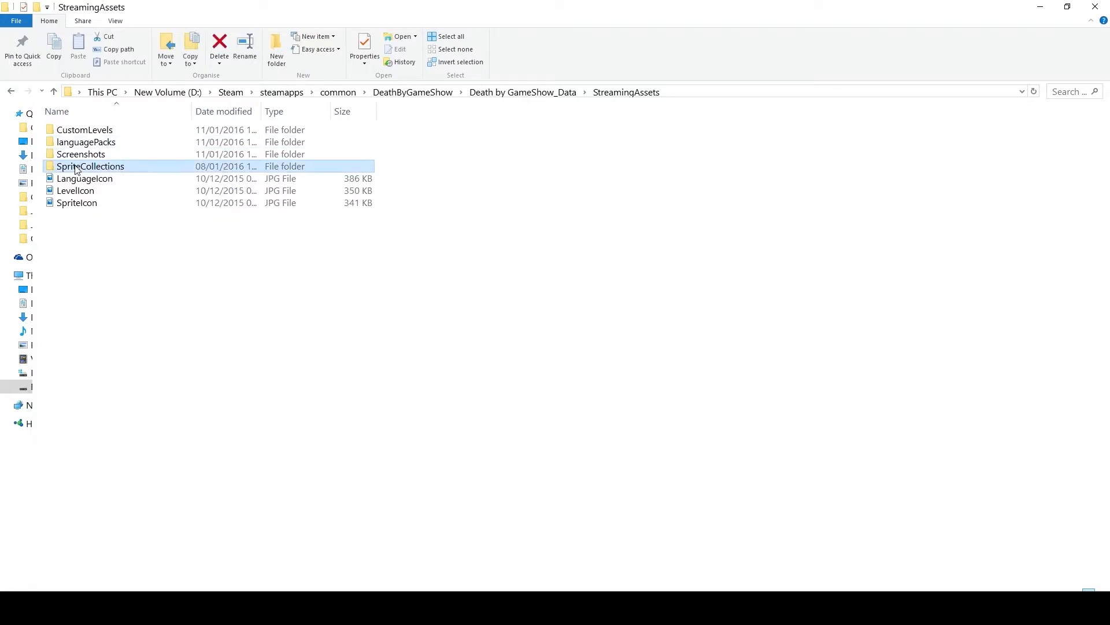
double_click(119, 169)
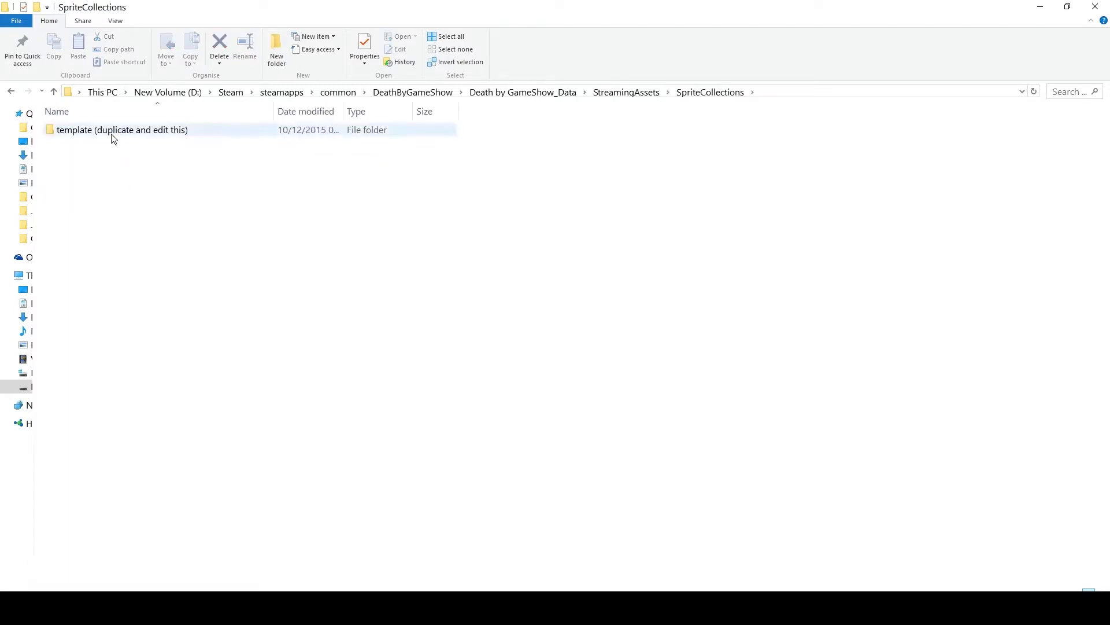
Duplicate the "template (duplicate and edit this)" folder within SpriteCollections
click(148, 136)
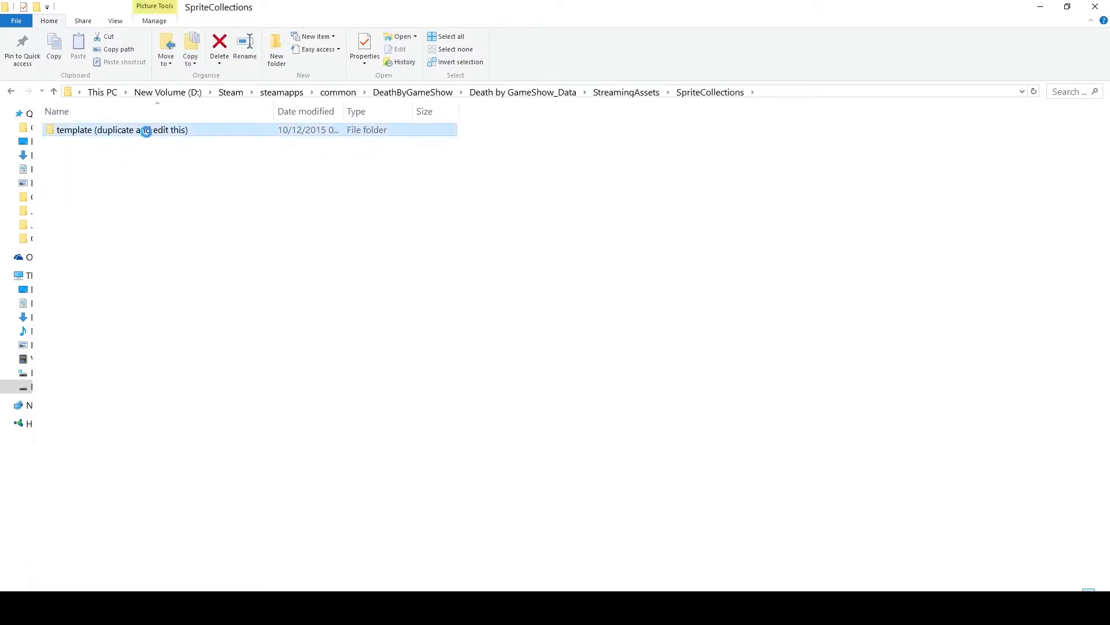
right_click(146, 131)
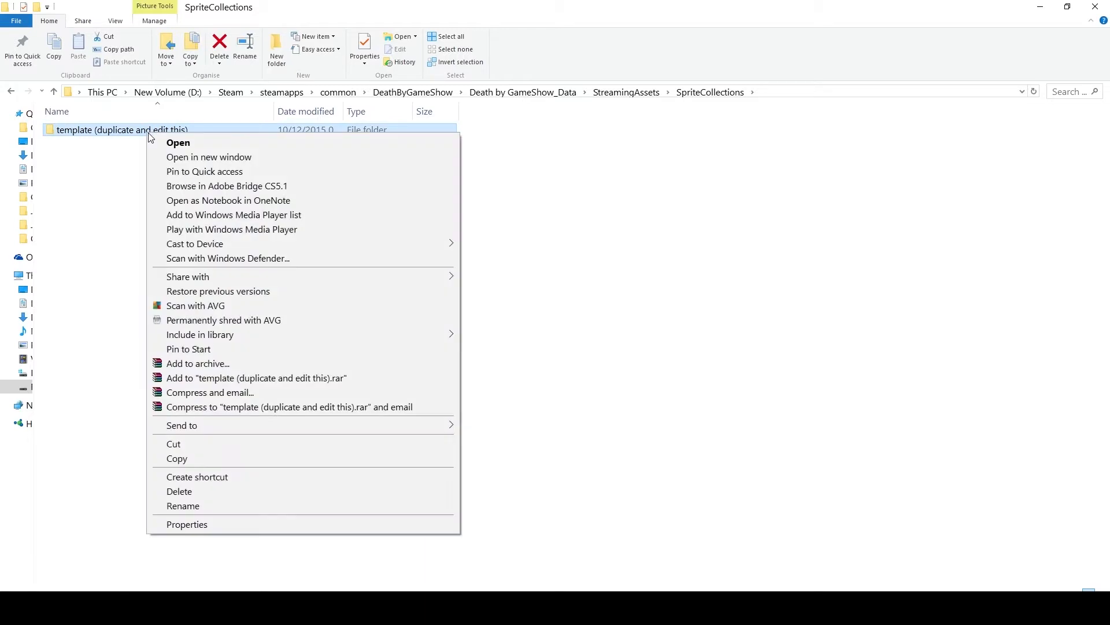
click(212, 457)
click(136, 242)
right_click(137, 237)
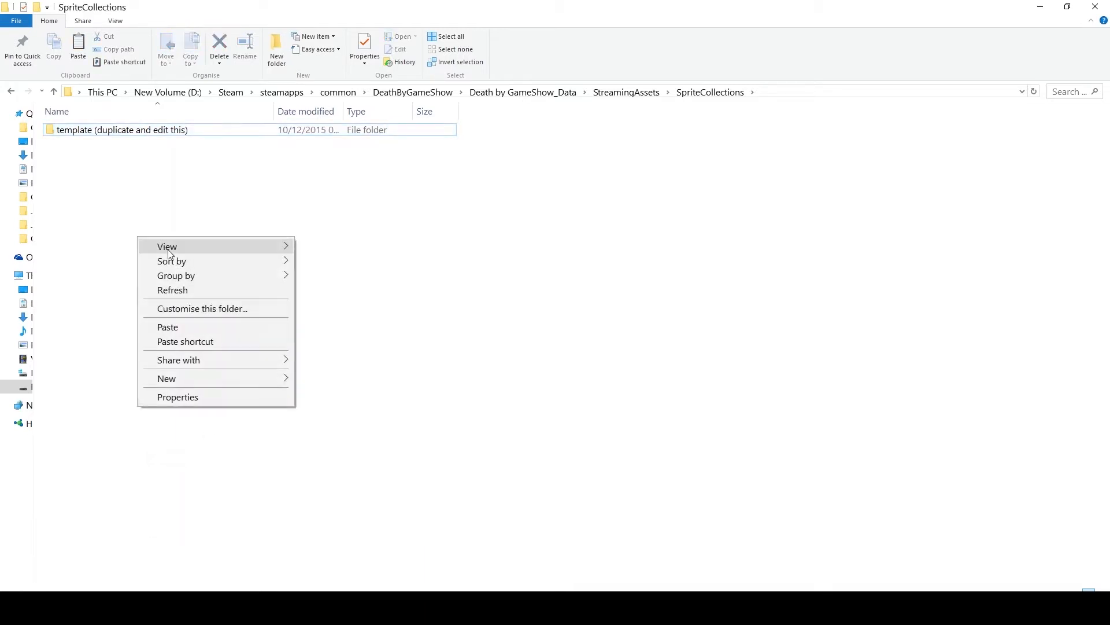
click(179, 327)
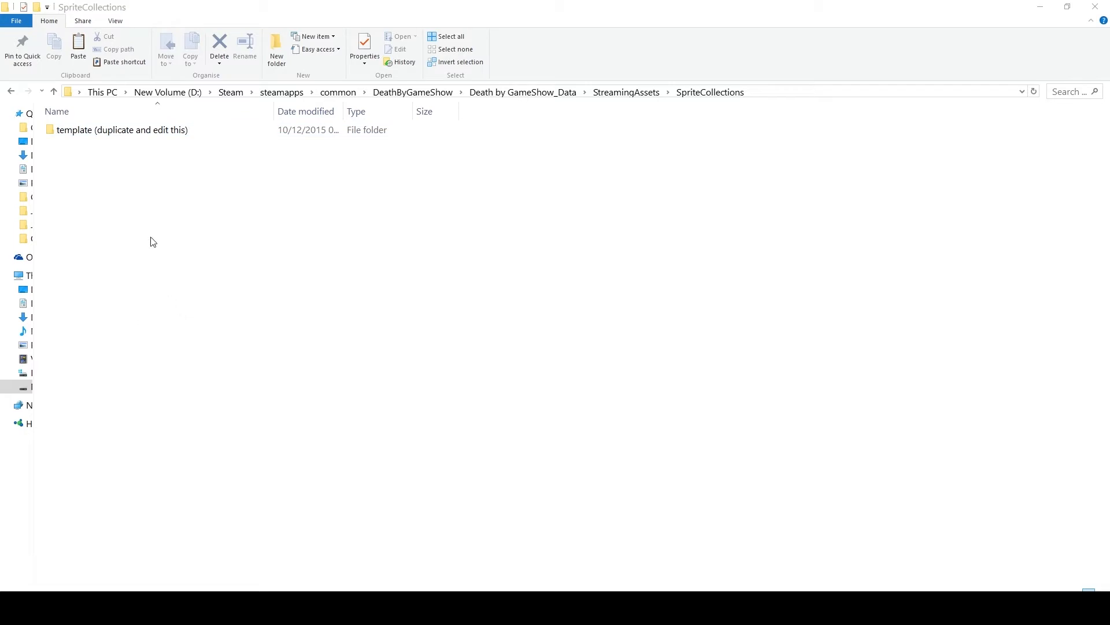
click(131, 202)
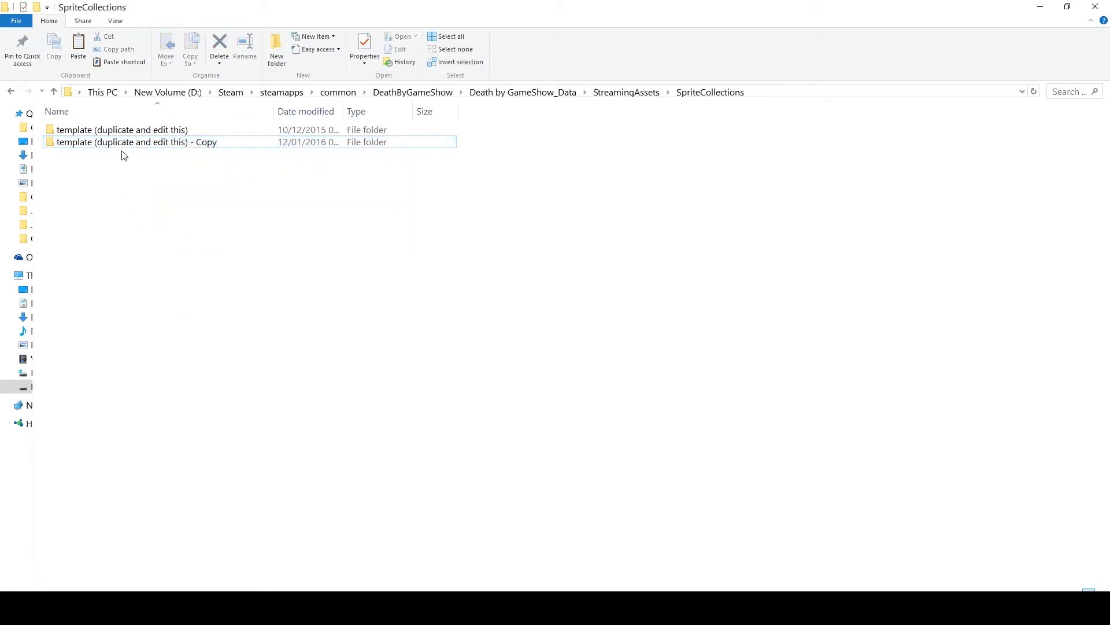
Rename the duplicated template folder as "custom sprites"
click(121, 145)
key(F2)
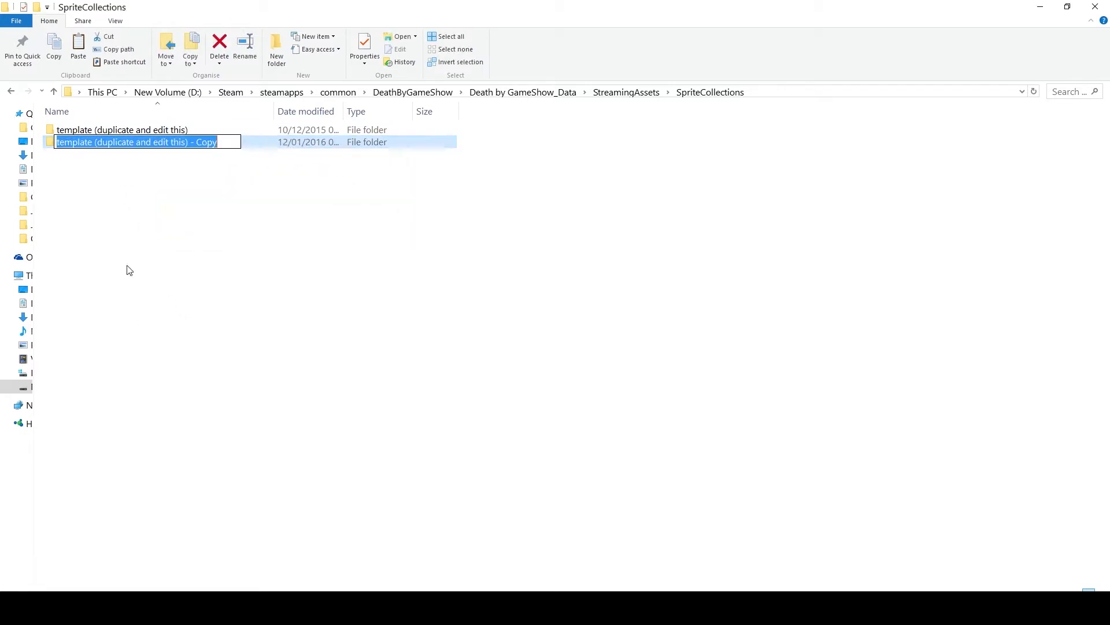
text(custom sprites)
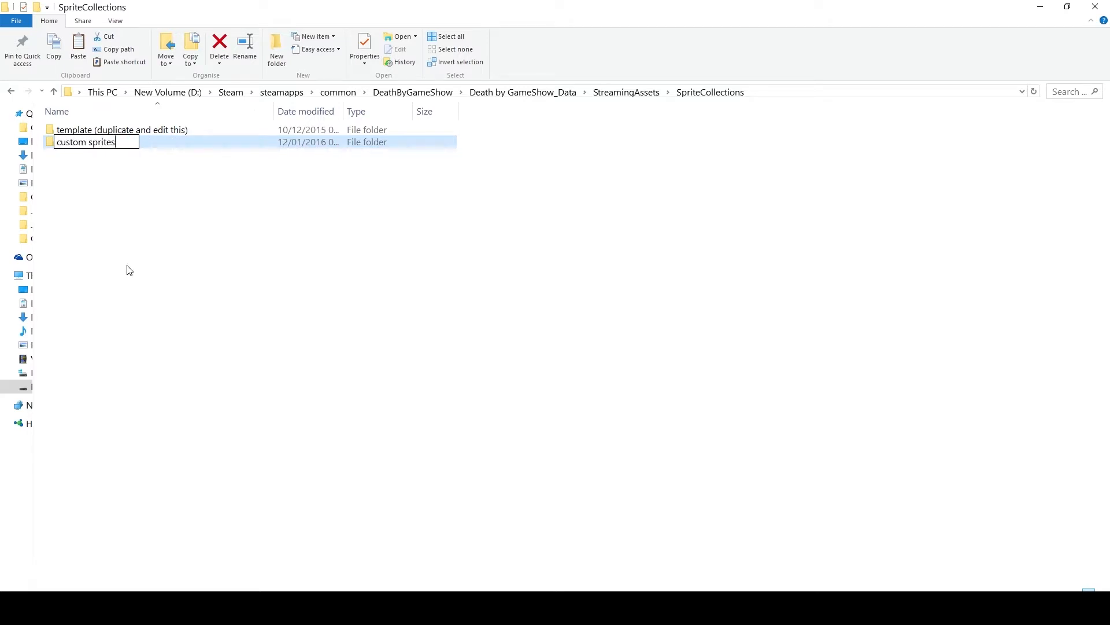
key(Return)
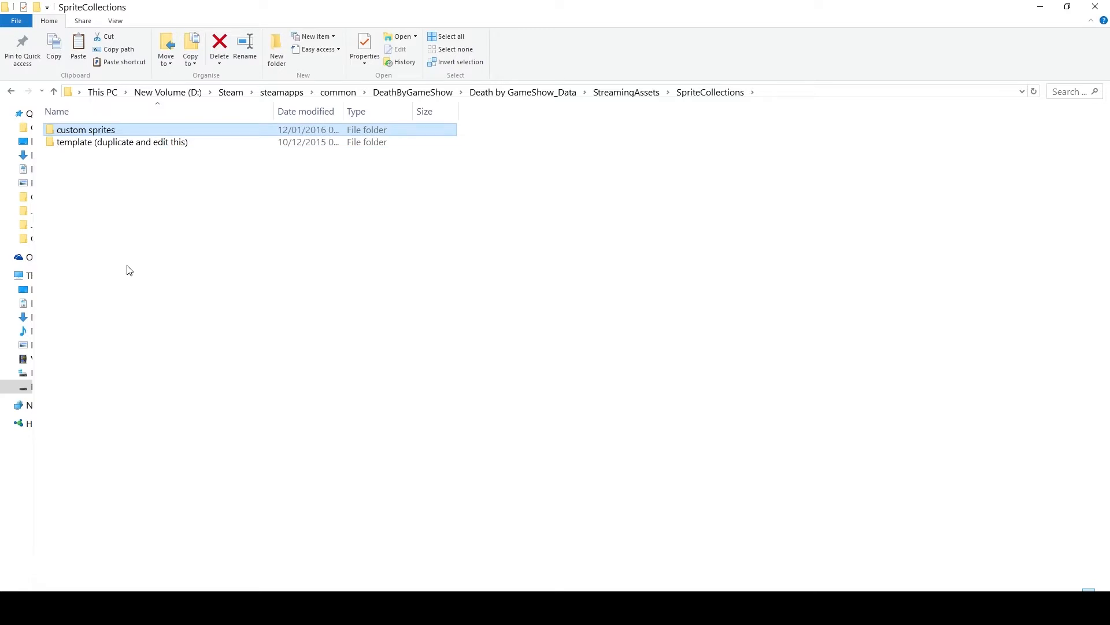
Open the custom sprites folder and preview the Host image, closing the preview when done
double_click(108, 130)
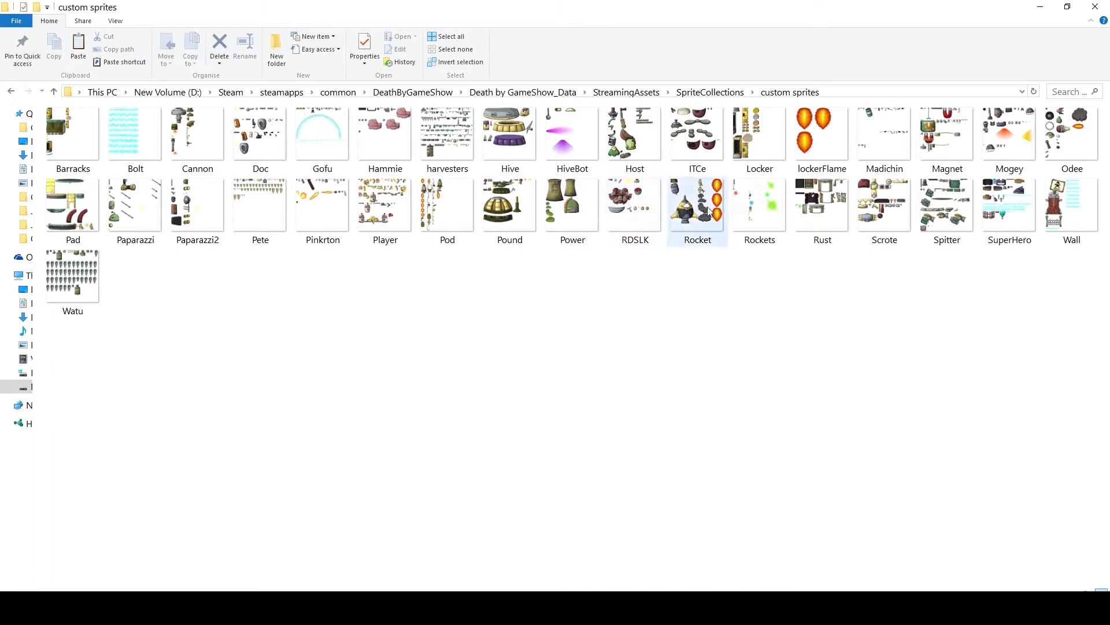
click(634, 155)
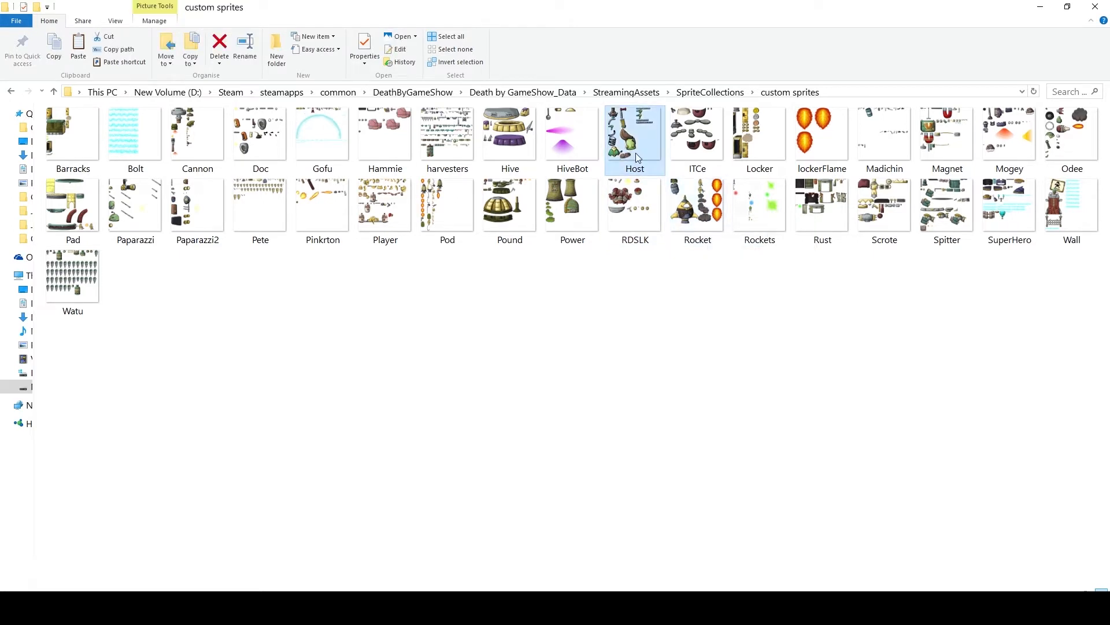
double_click(636, 152)
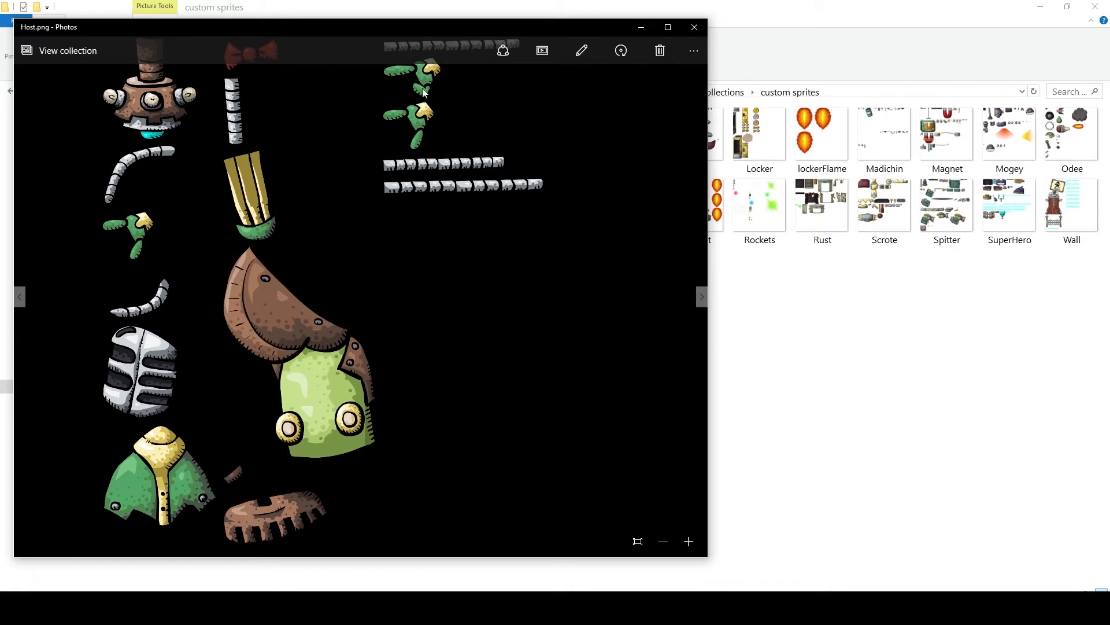
click(694, 27)
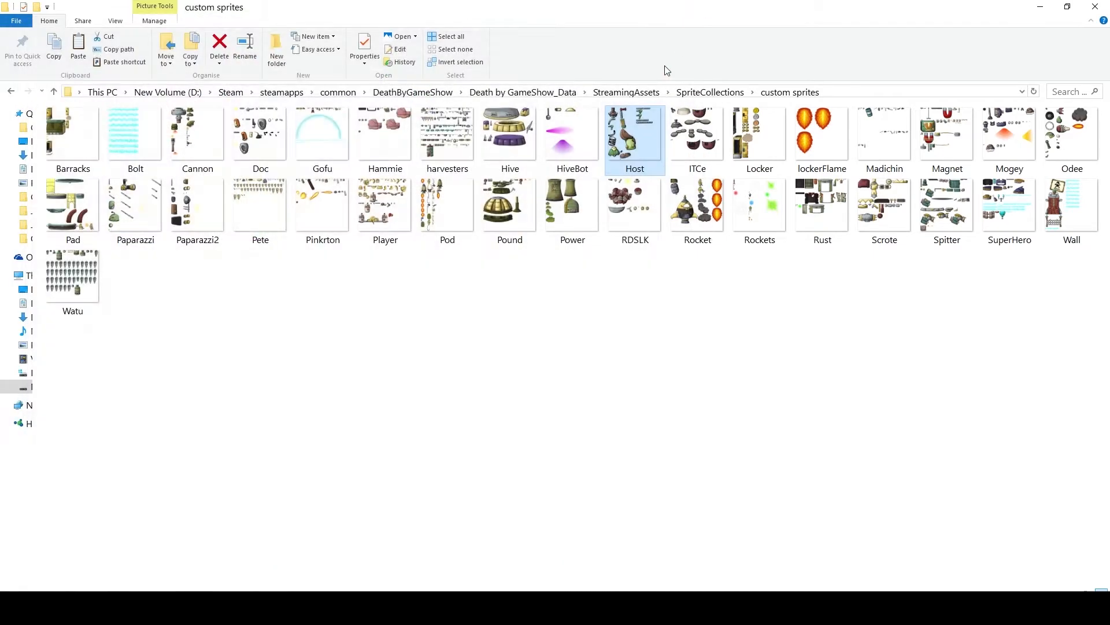
Open the Host image in Adobe Photoshop CS3 to examine its sprite sheet, and select the Move tool
right_click(652, 128)
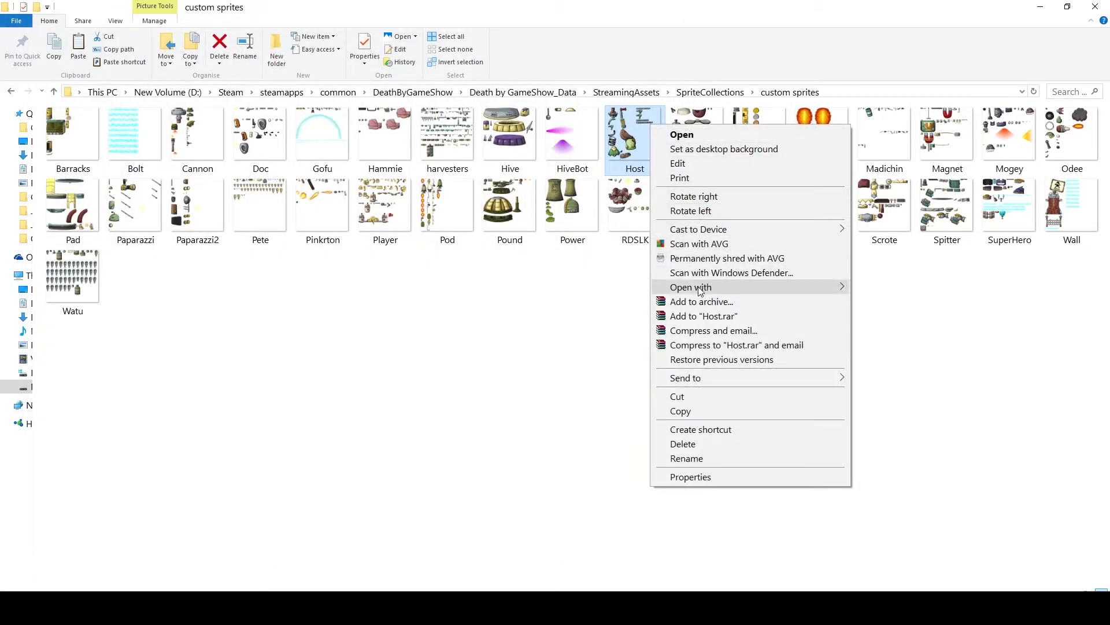
mouse_move(703, 289)
click(894, 304)
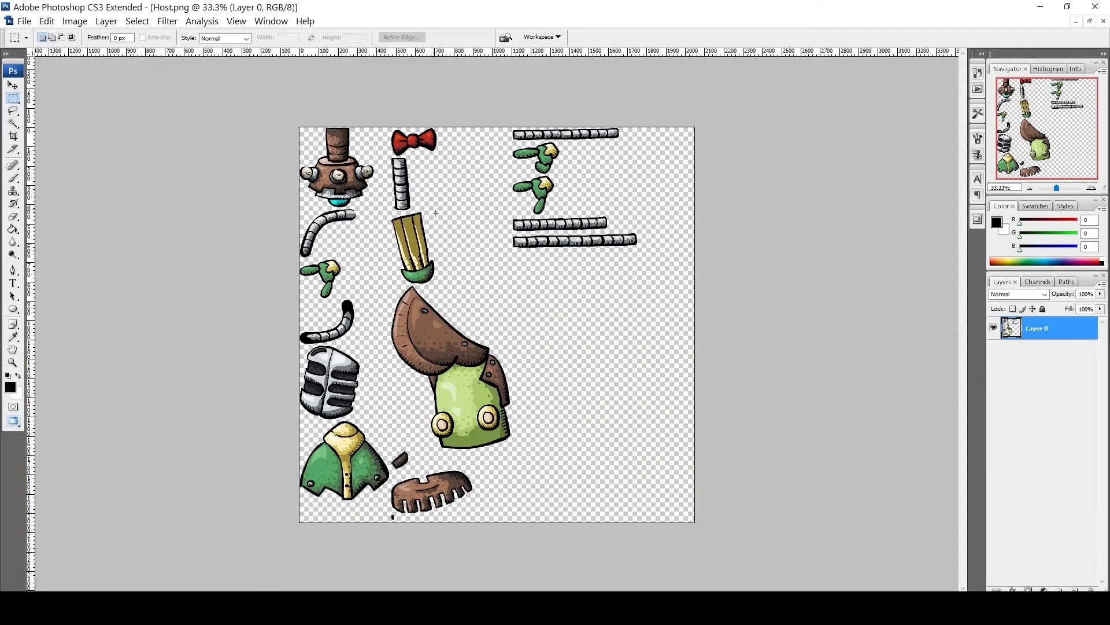
click(12, 85)
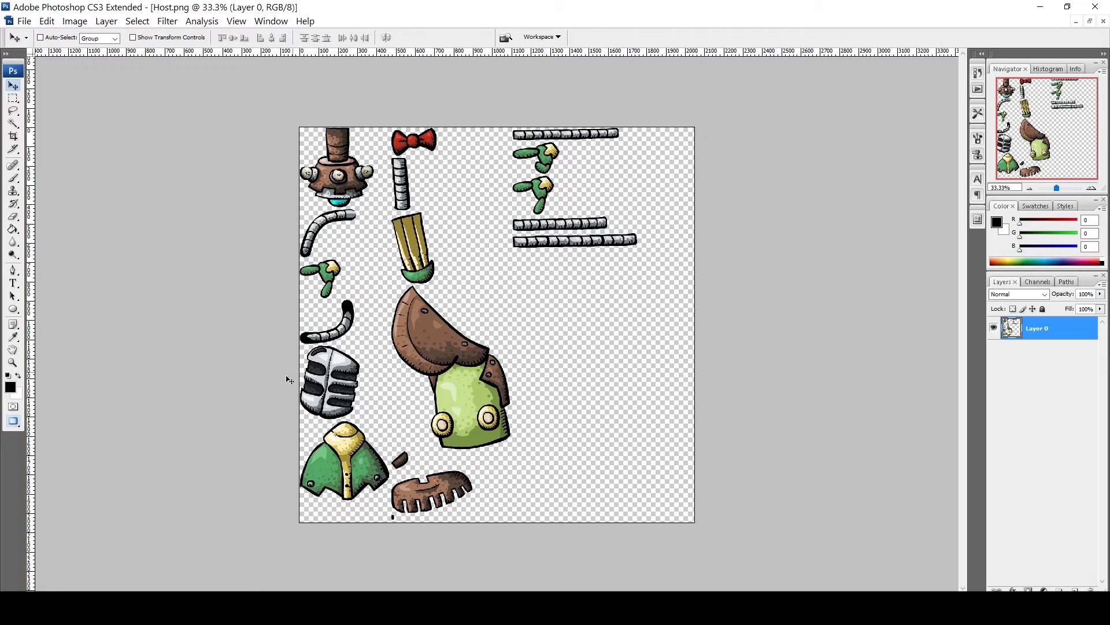
Switch back to File Explorer and open the Player image from custom sprites in Adobe Photoshop CS3
click(193, 607)
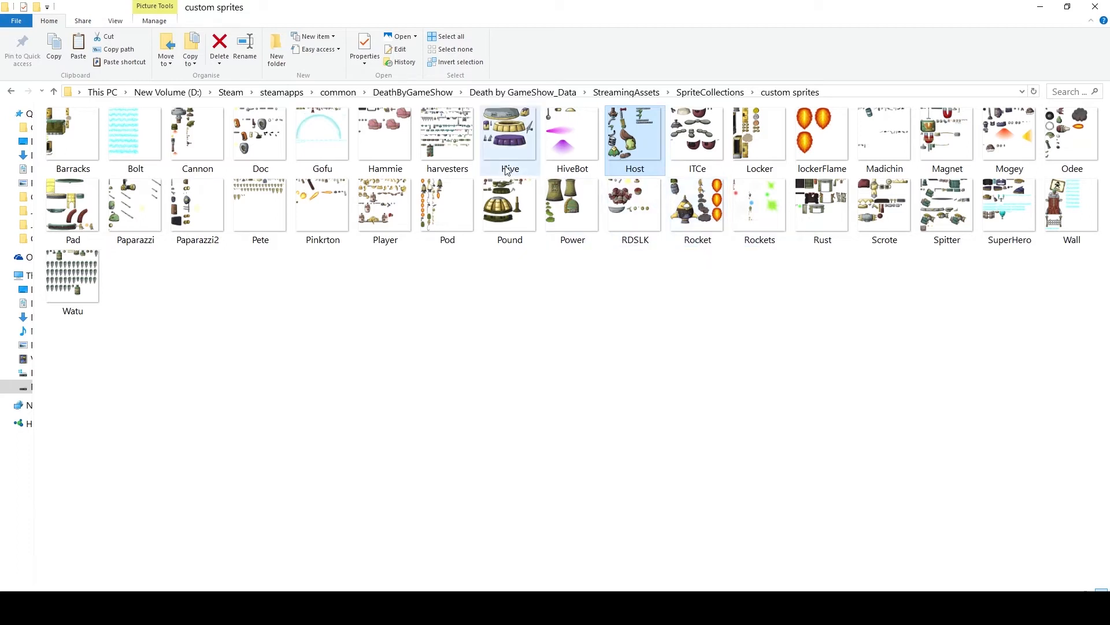
click(385, 208)
right_click(400, 211)
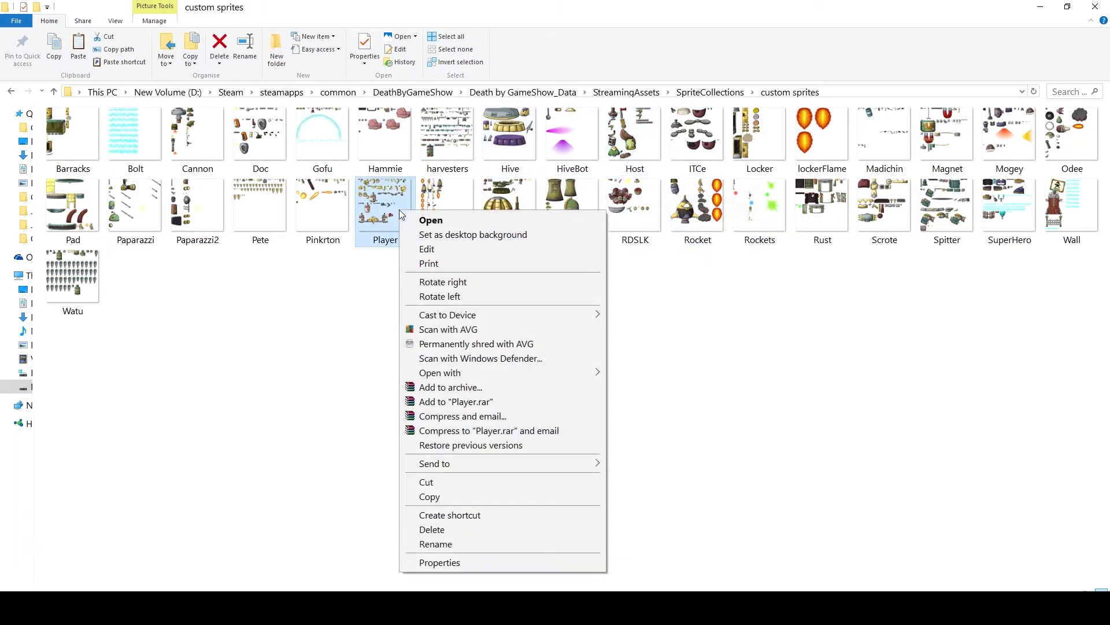
mouse_move(552, 375)
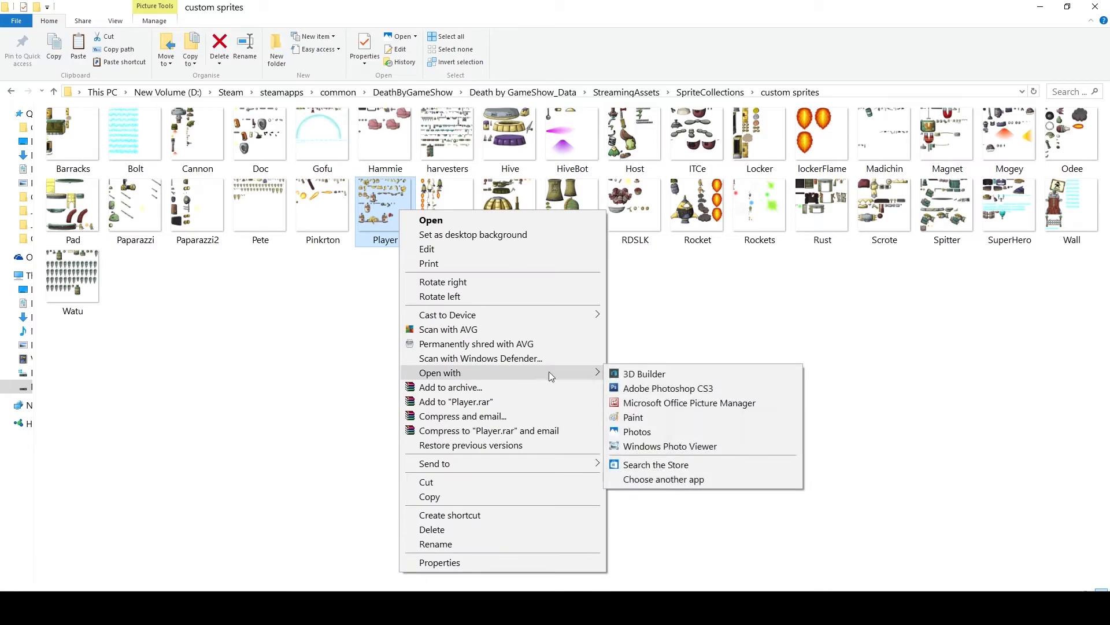
click(641, 388)
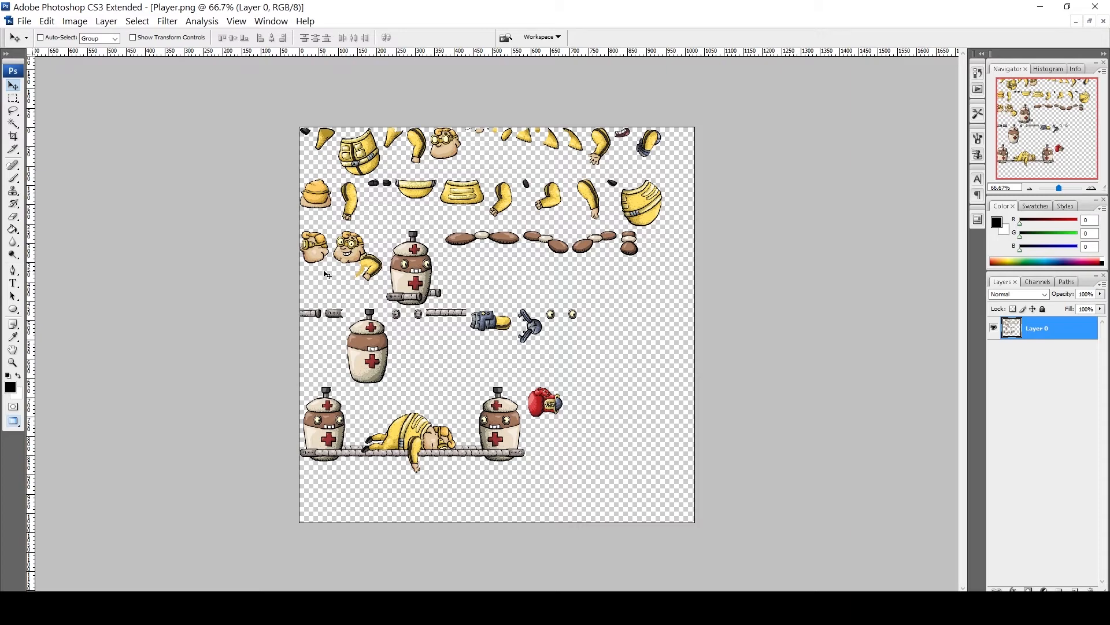
Shift the Player sprite sheet's hue to +180 with Hue/Saturation and save the image
click(55, 23)
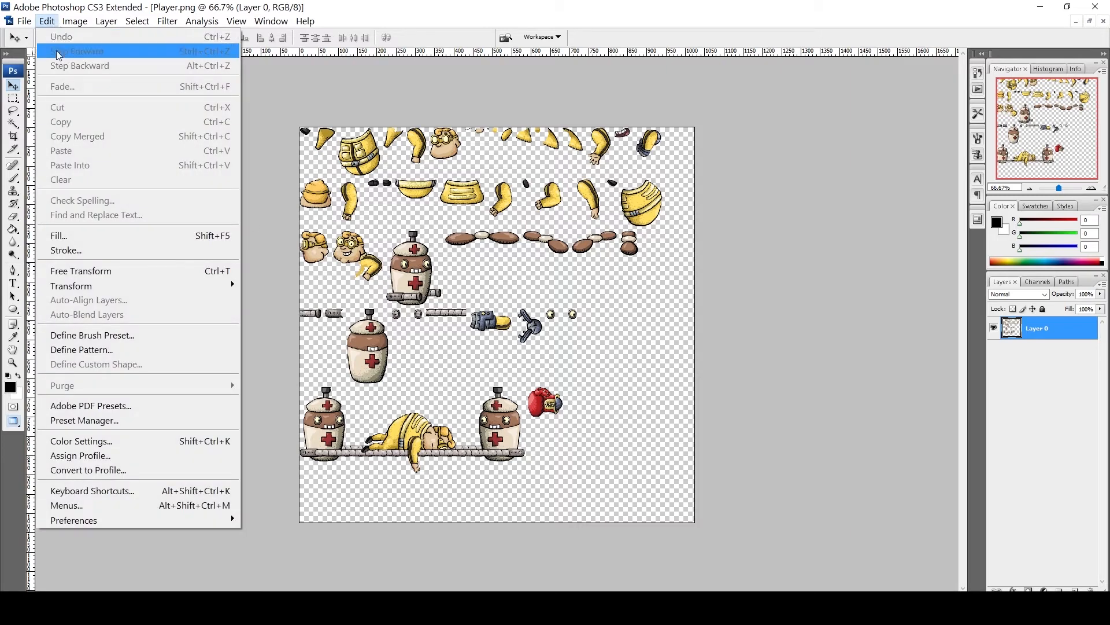
mouse_move(75, 21)
mouse_move(75, 58)
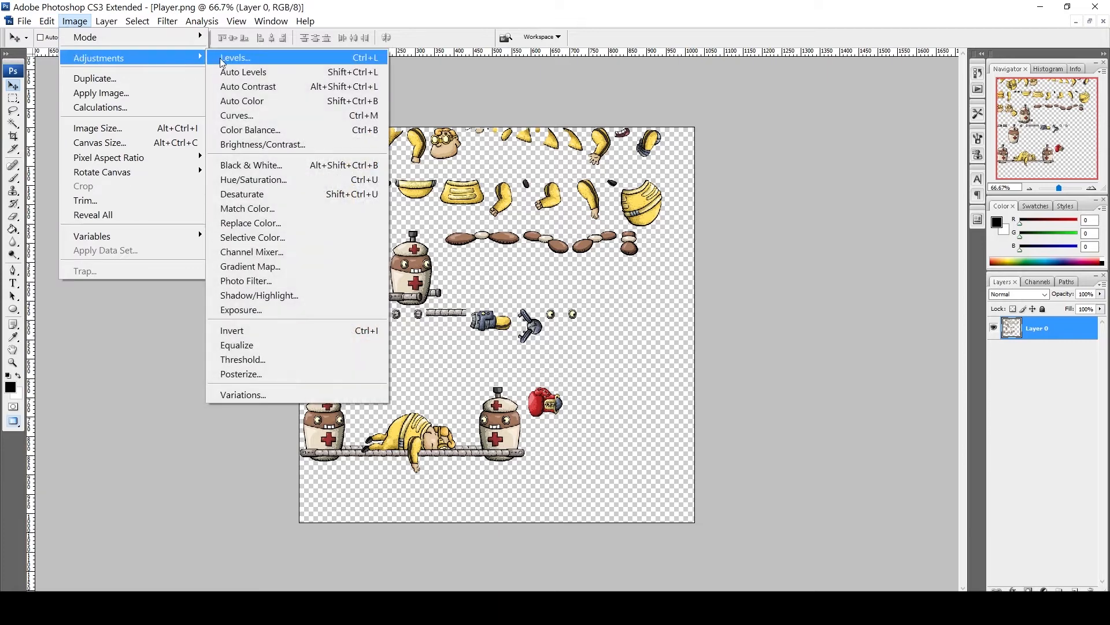
click(250, 180)
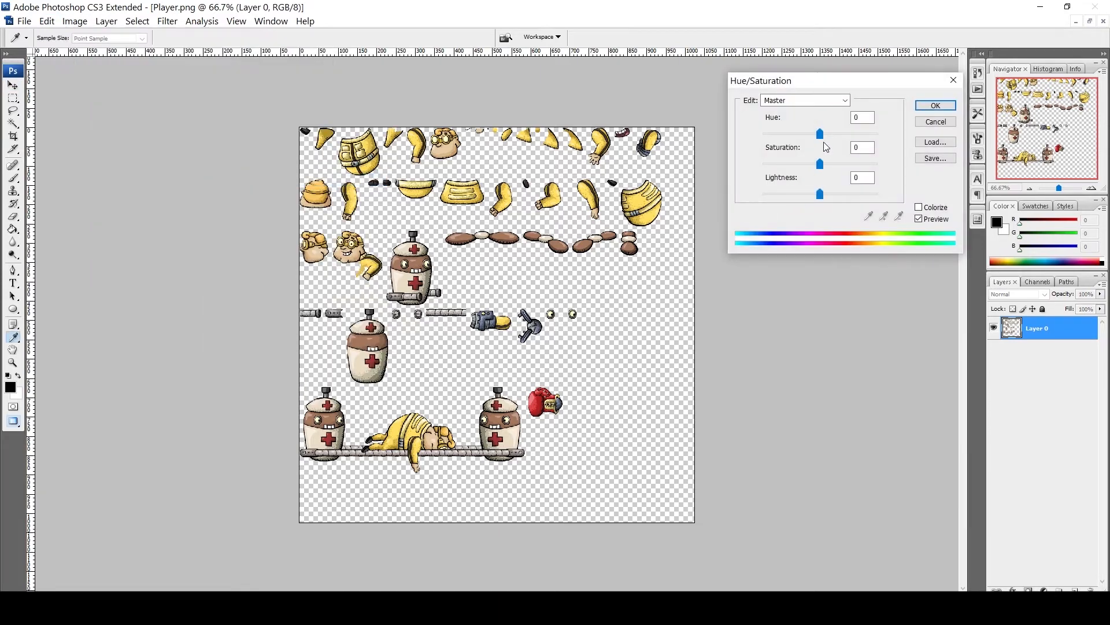
drag(820, 134, 905, 141)
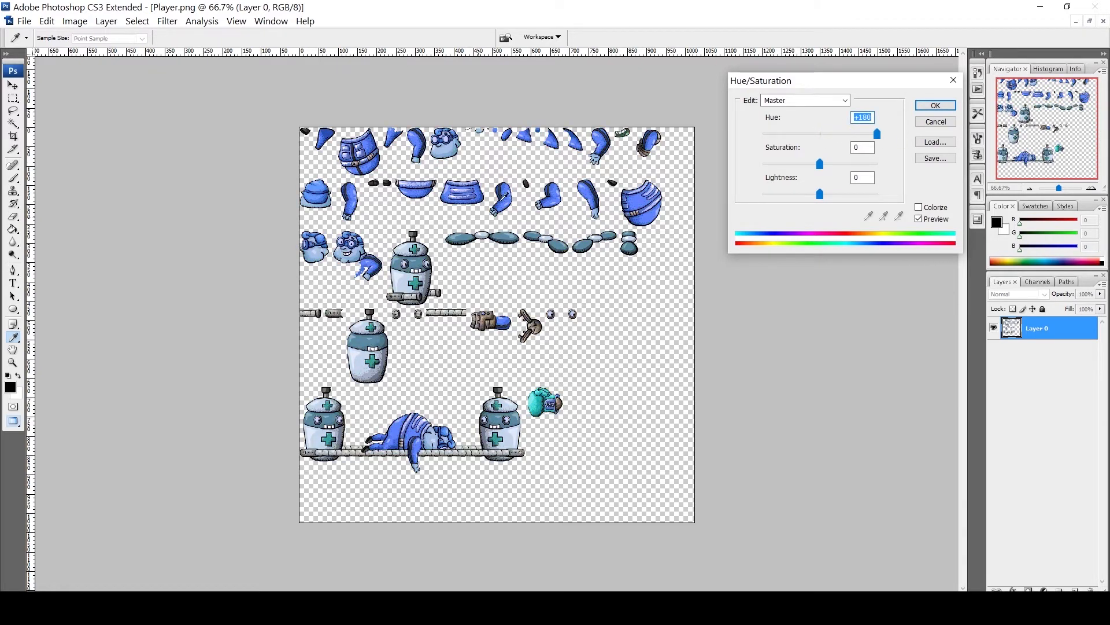
click(935, 105)
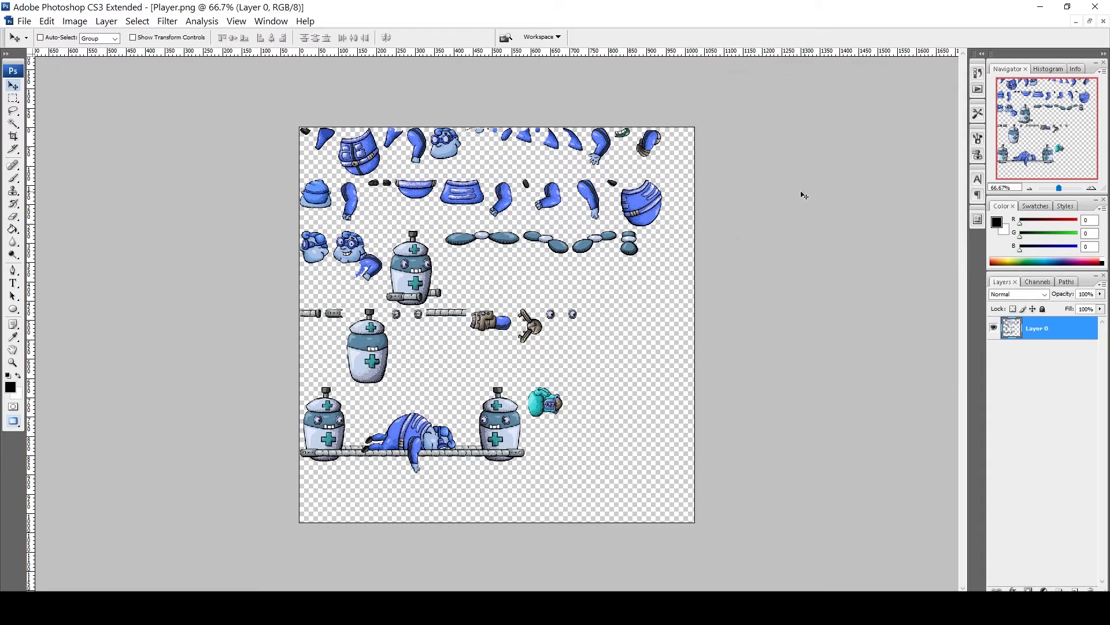
click(24, 21)
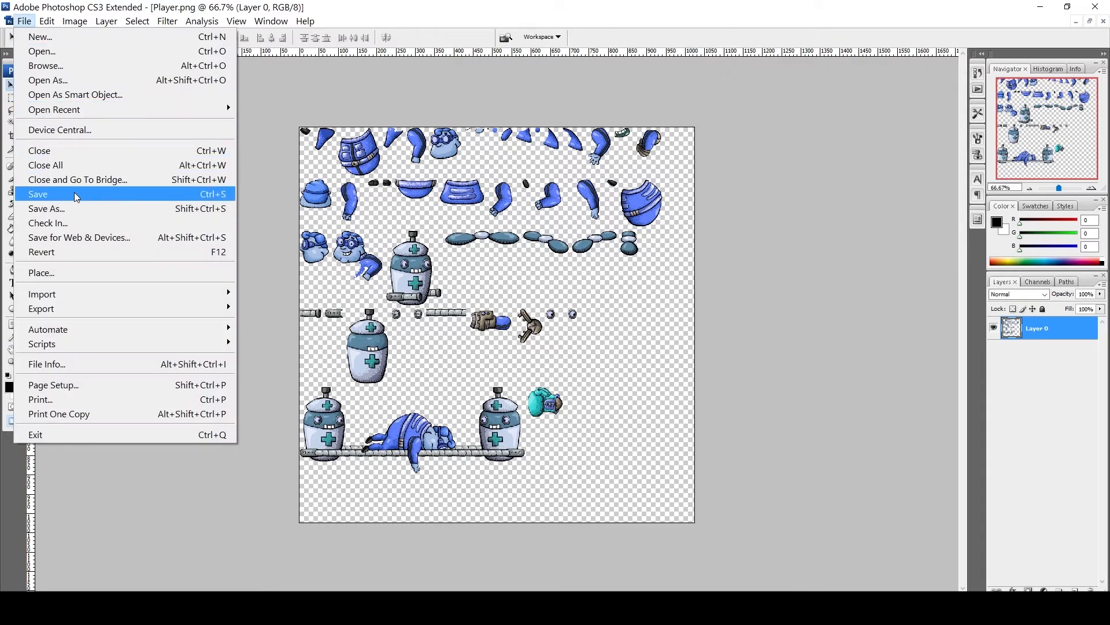
click(167, 194)
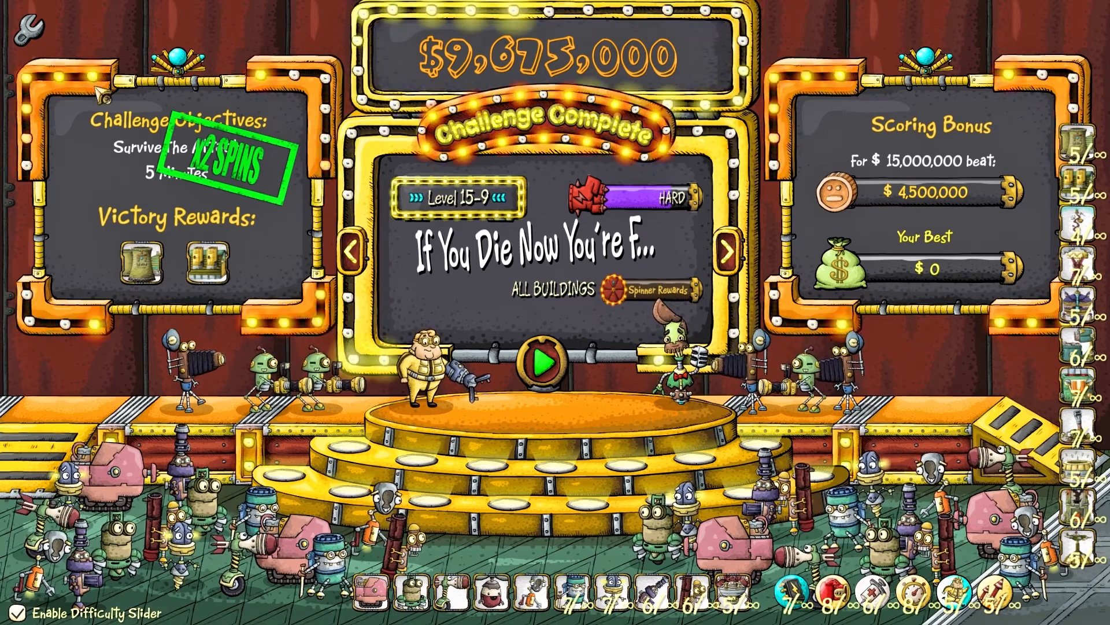
In Death by Game Show, select the custom sprites set in the sprite configuration, confirm it, and leave the options and game menu
key(Escape)
click(516, 301)
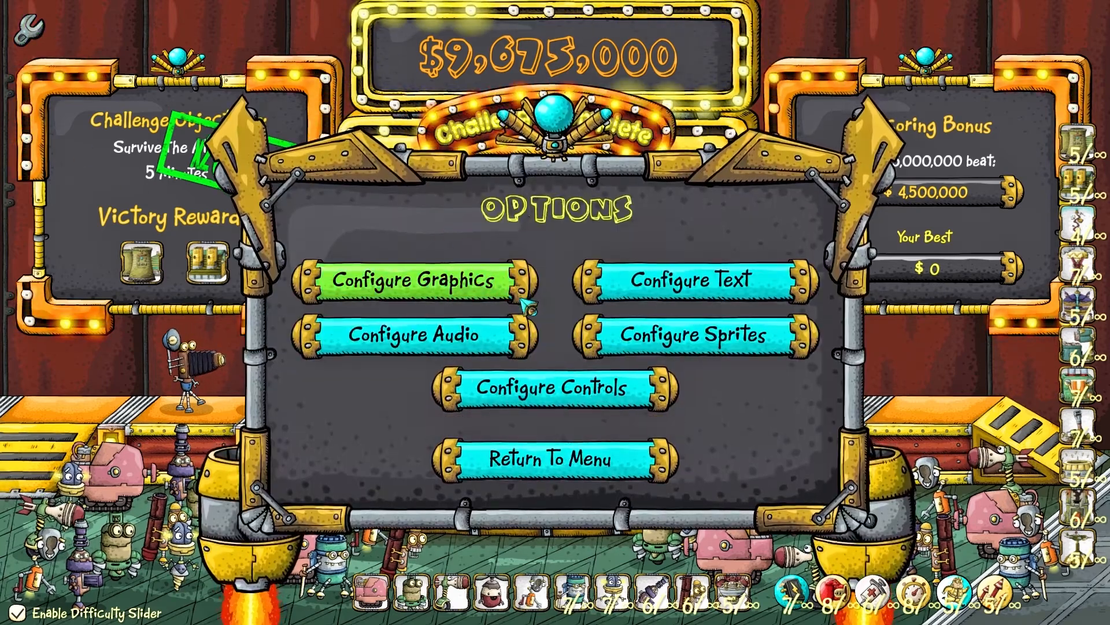
click(662, 328)
click(671, 260)
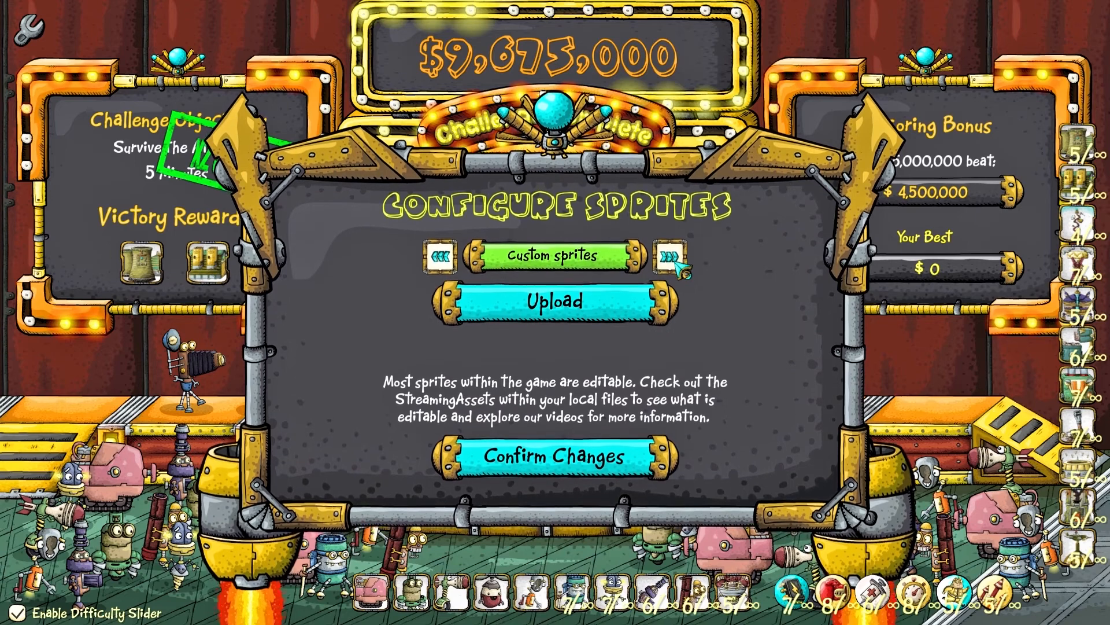
click(575, 480)
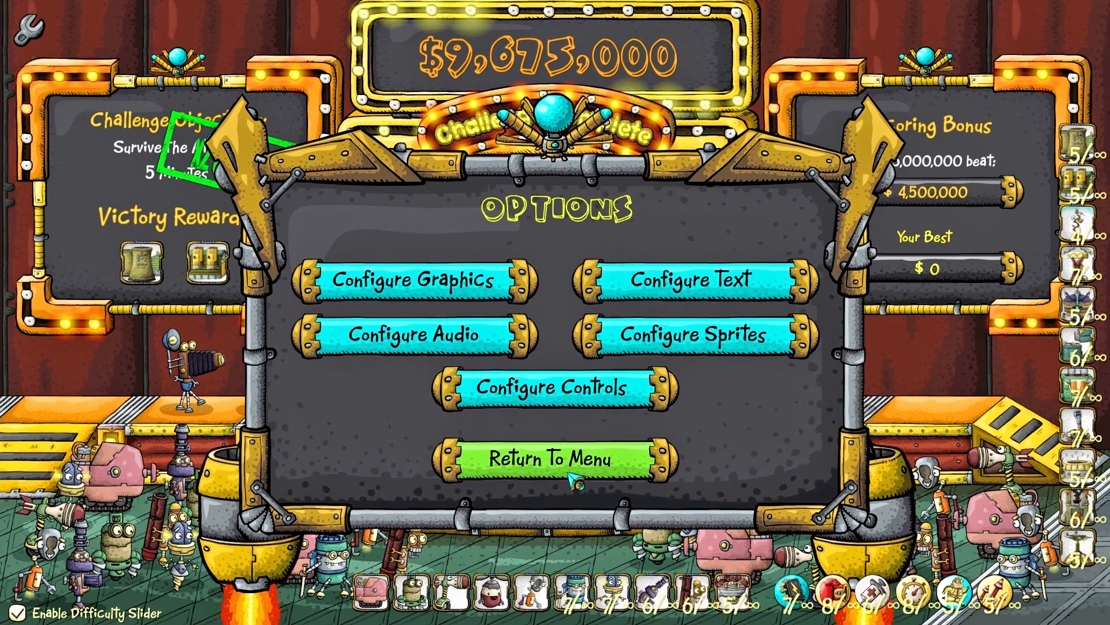
click(572, 456)
click(553, 249)
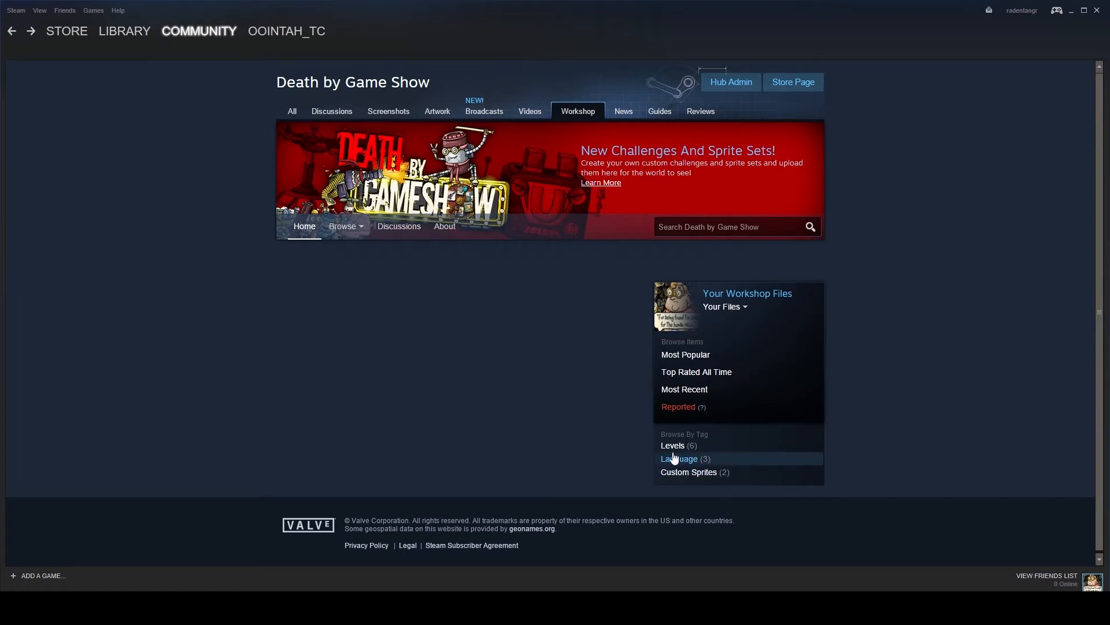
In the game's Steam Workshop, browse the Custom Sprites items and open the second "Sprite Set - Oointah"
click(684, 477)
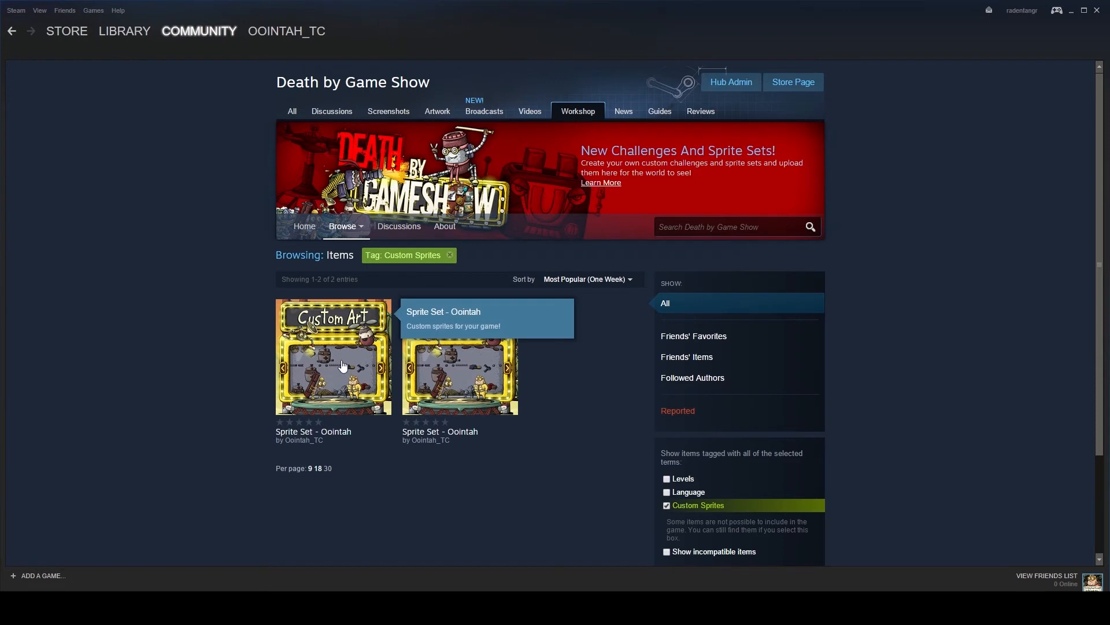
click(457, 363)
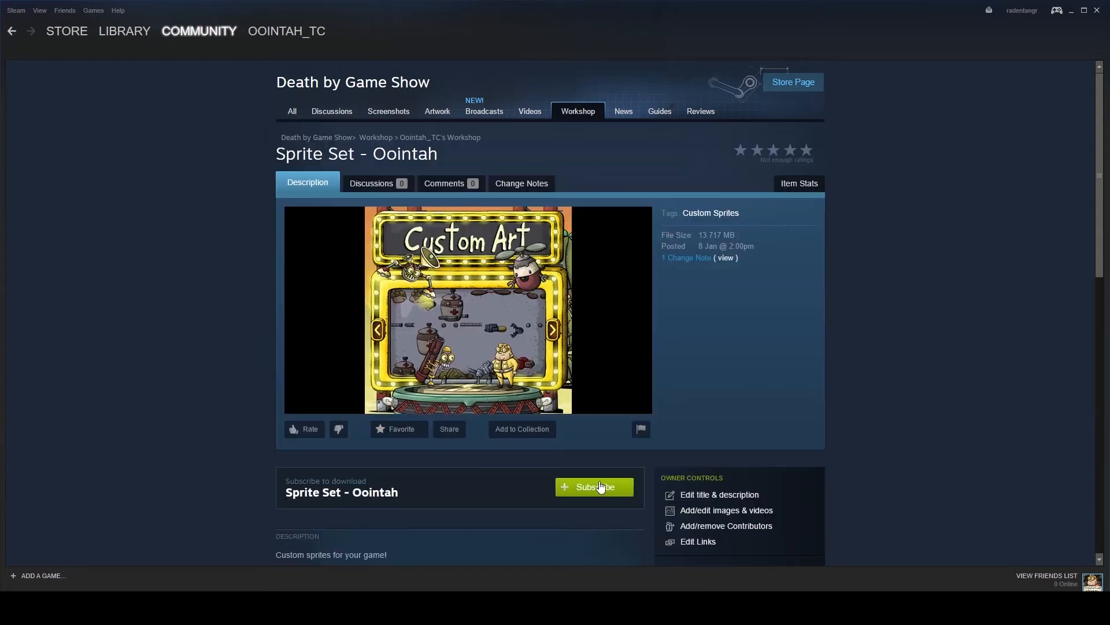